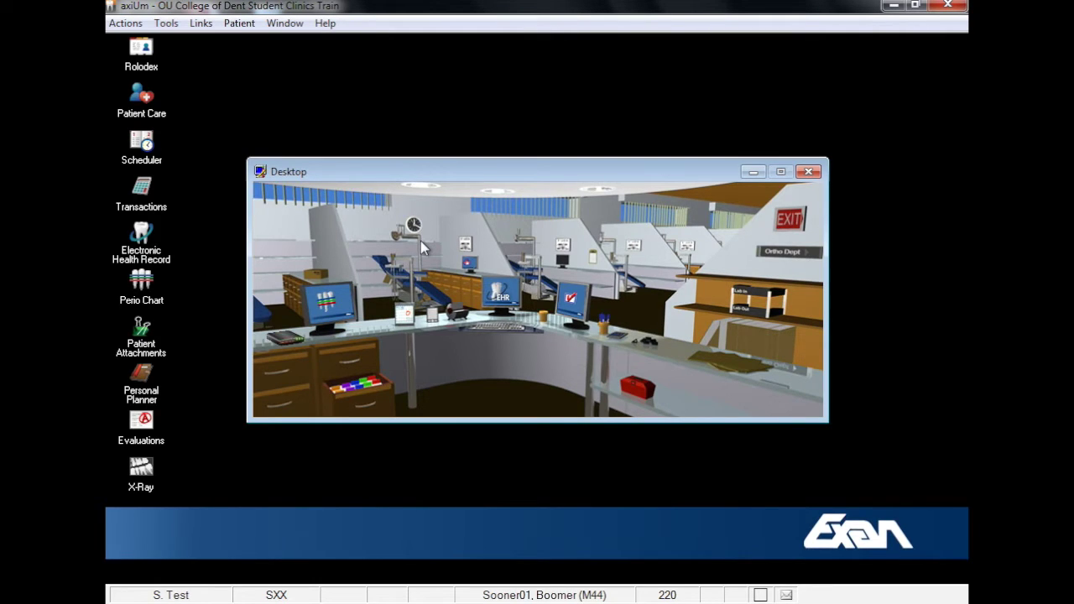
# Search the Rolodex for the test patient and open their electronic health record chart.
pyautogui.click(141, 52)
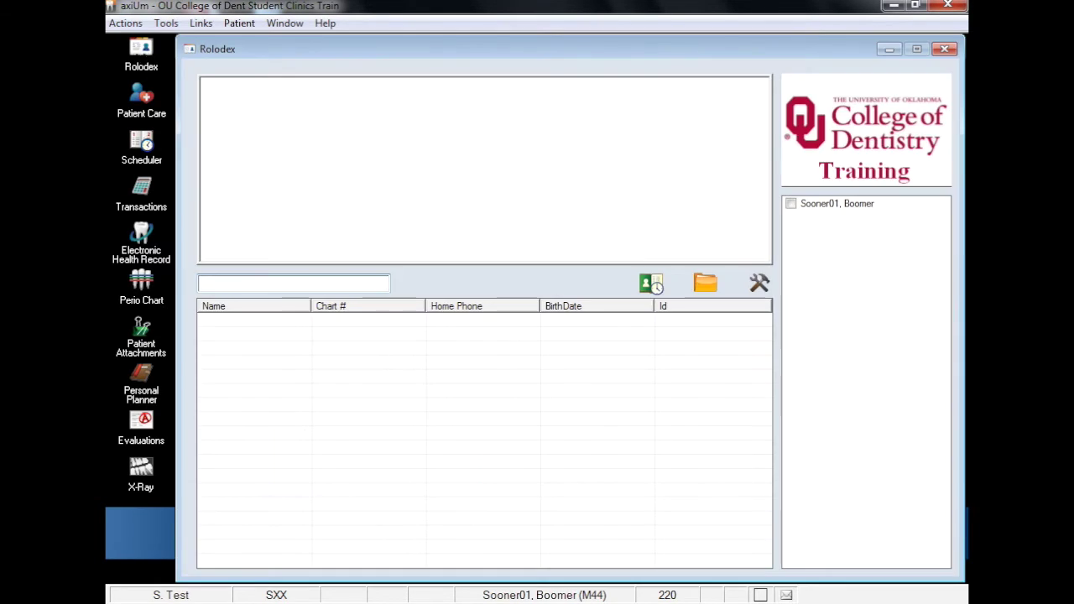
pyautogui.write('soon')
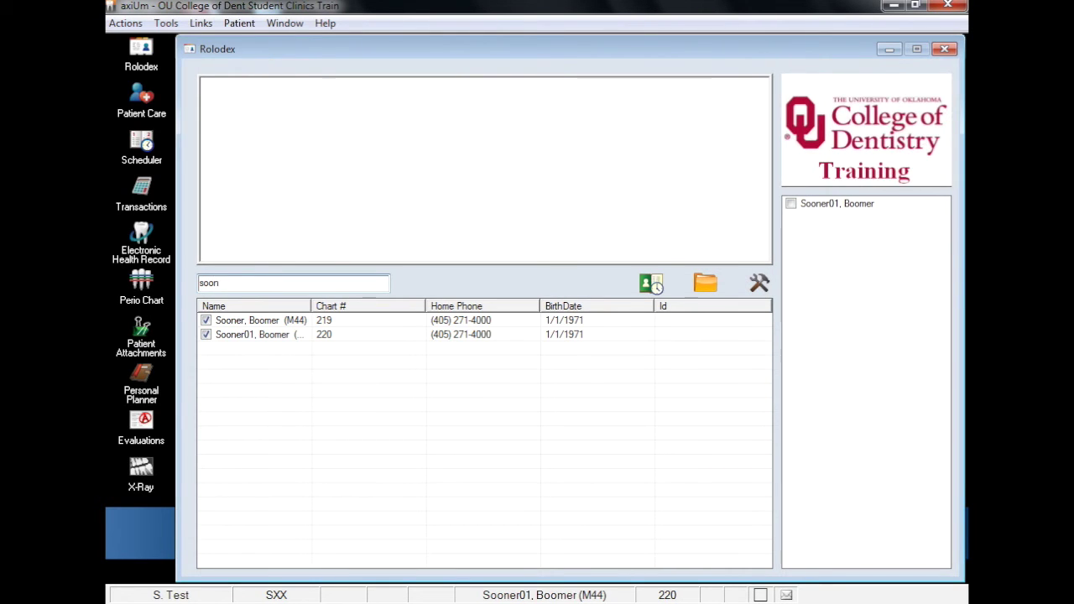
pyautogui.click(245, 335)
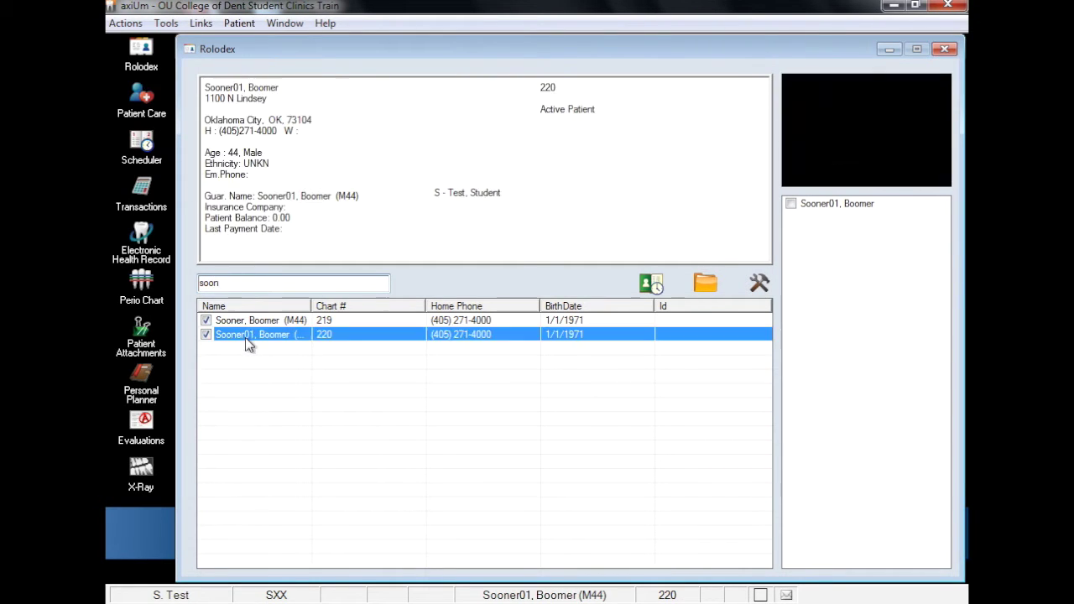
pyautogui.click(145, 243)
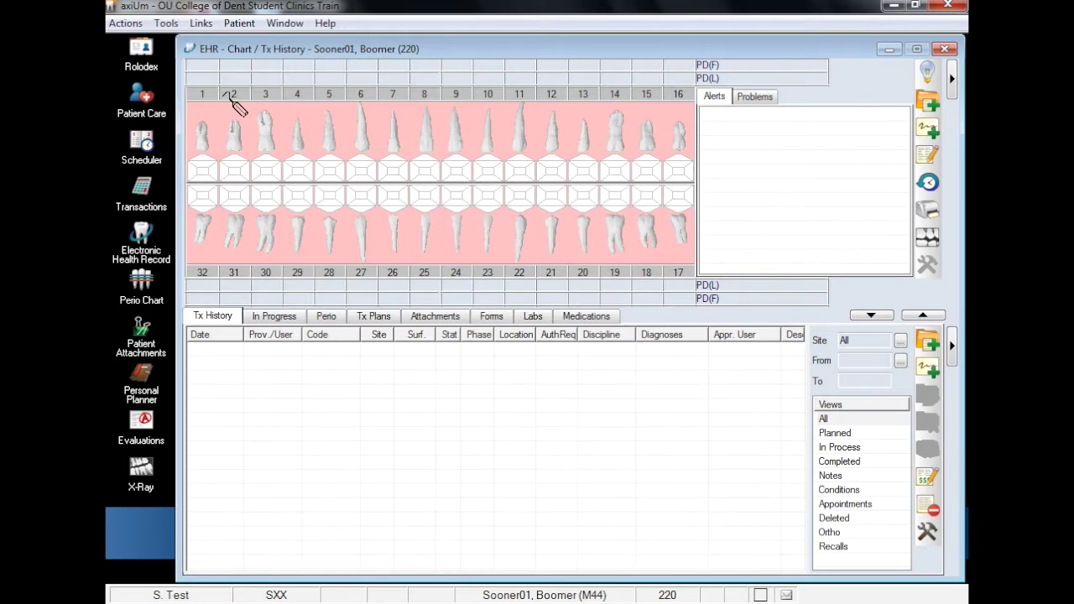
# Mark tooth 1 missing, then select teeth 2, 14, 16, 17 and 32 and mark them missing.
pyautogui.rightClick(127, 47)
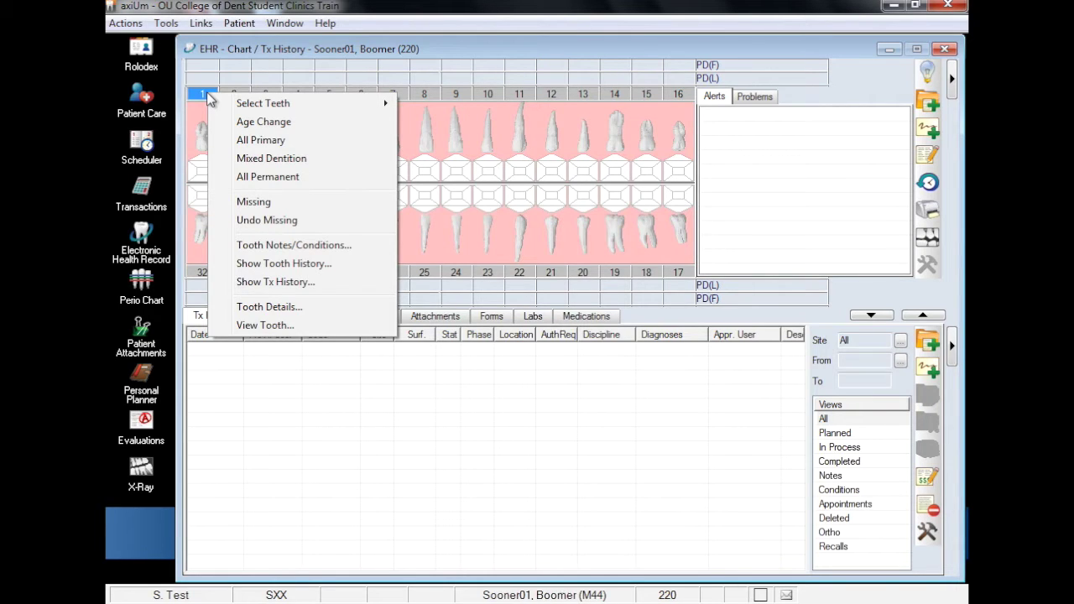
pyautogui.click(251, 203)
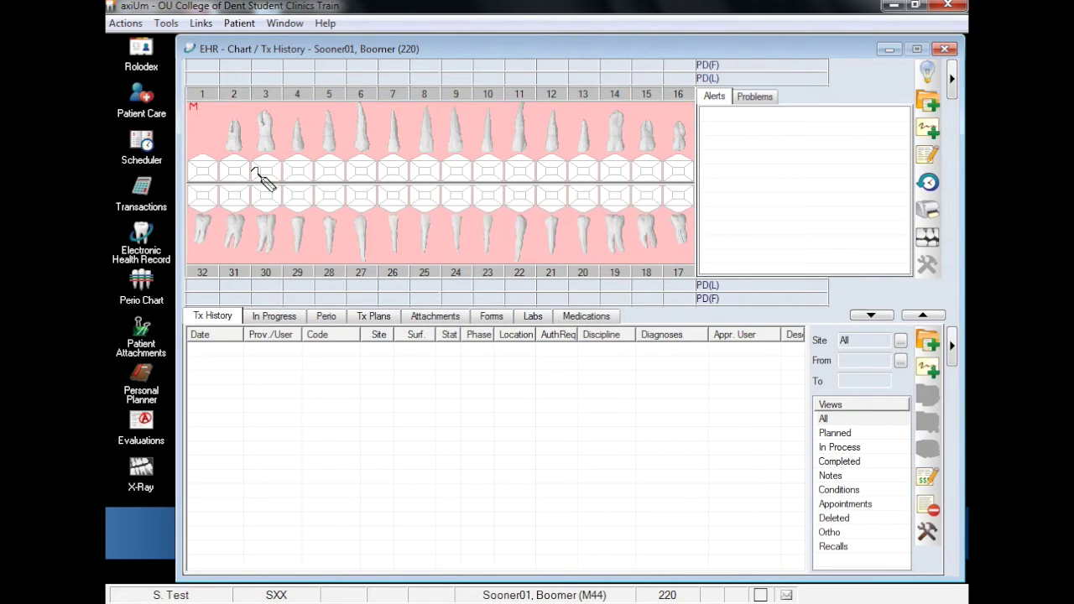
pyautogui.click(241, 95)
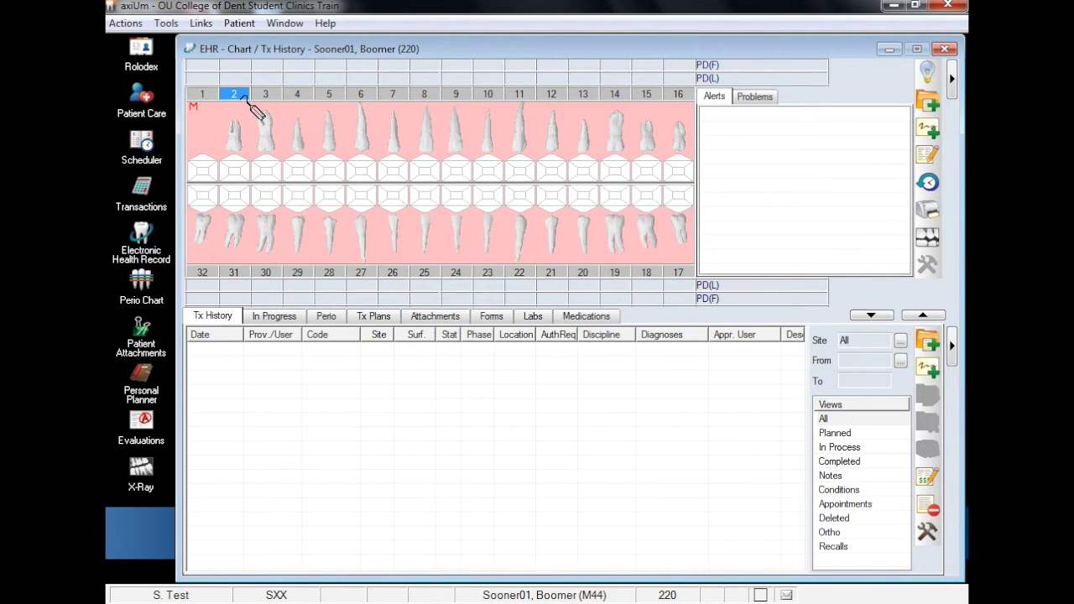
pyautogui.click(685, 96)
pyautogui.click(621, 95)
pyautogui.click(689, 273)
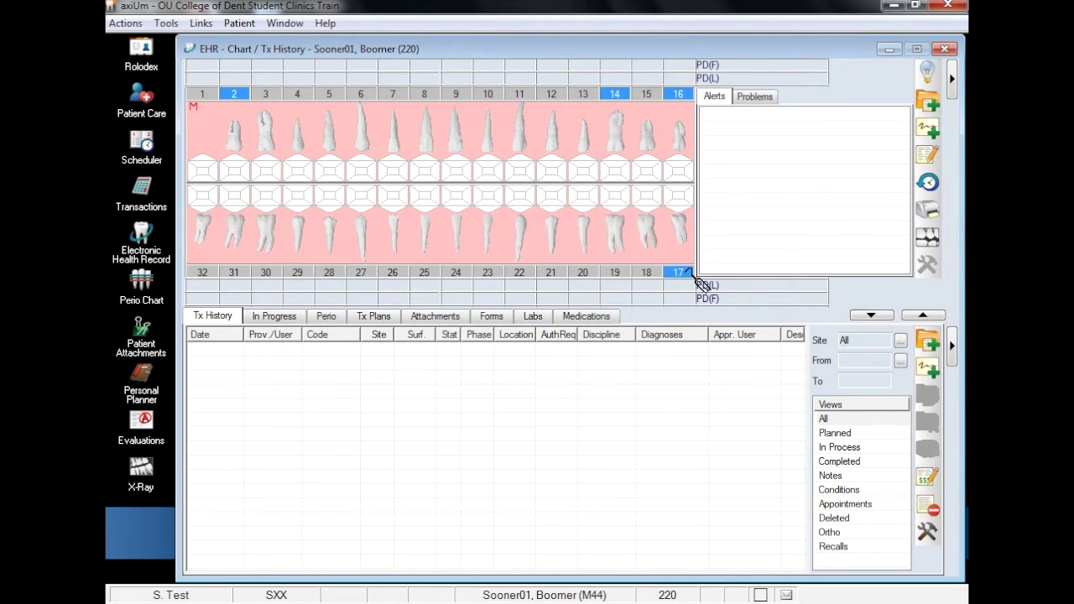
pyautogui.click(209, 272)
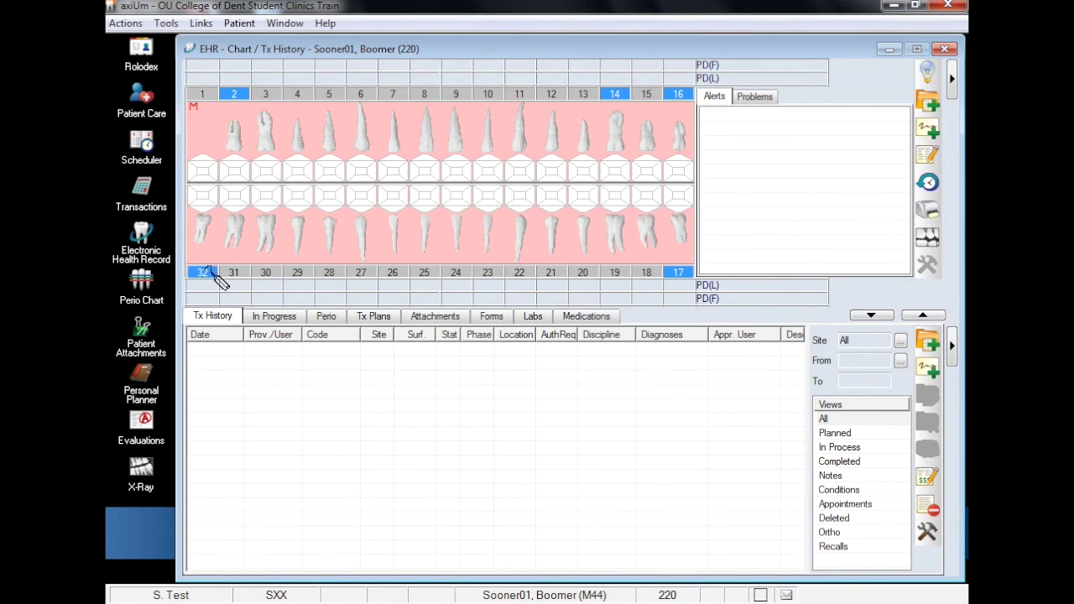
pyautogui.rightClick(204, 272)
pyautogui.click(263, 378)
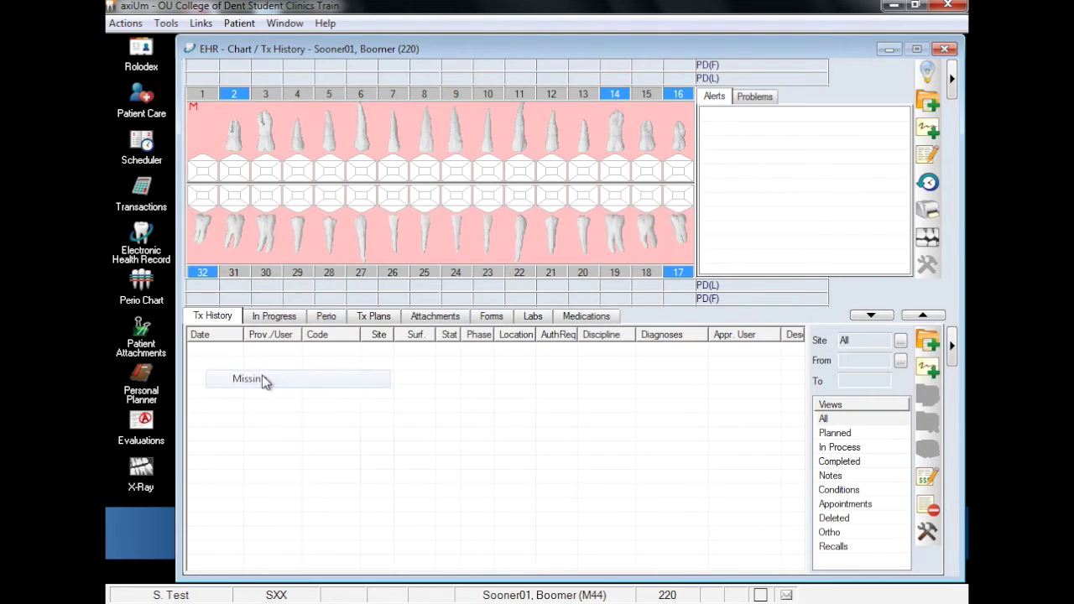
# Use Undo Missing on tooth 2 so it returns to the odontogram.
pyautogui.click(238, 94)
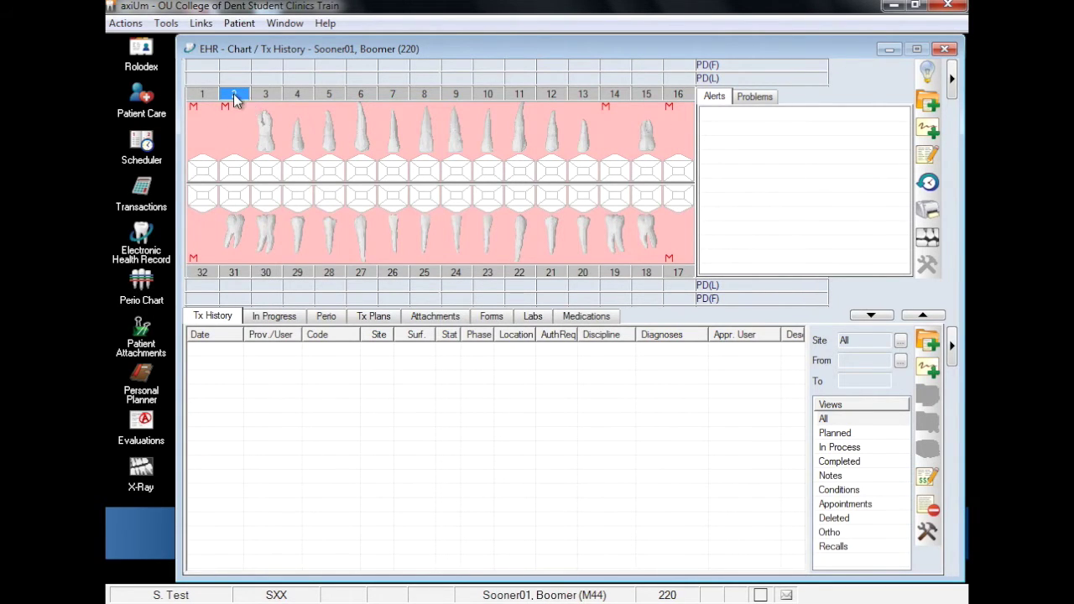
pyautogui.rightClick(235, 95)
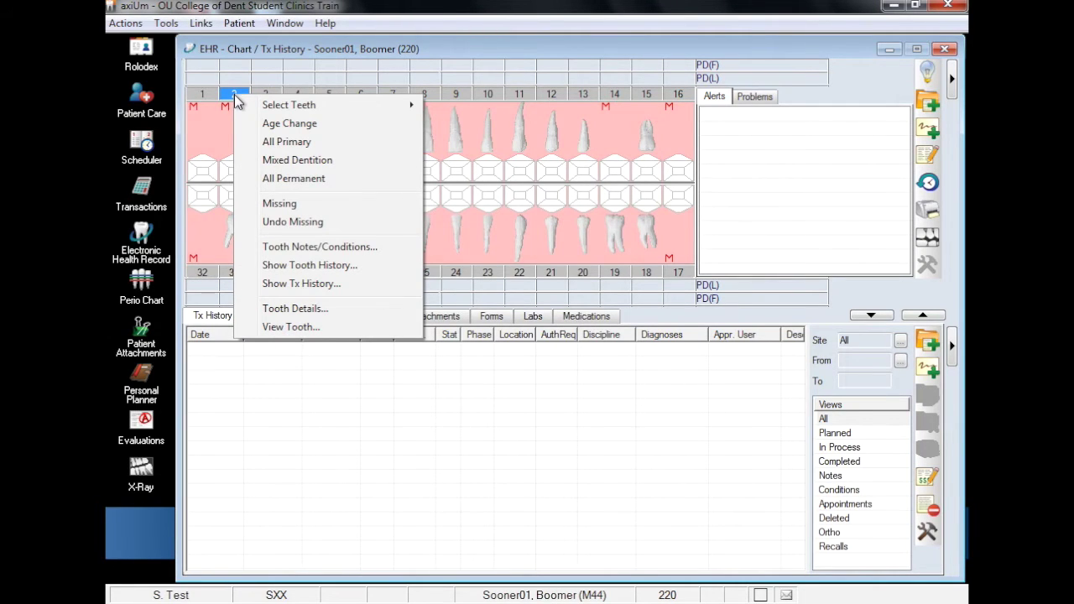
pyautogui.click(306, 222)
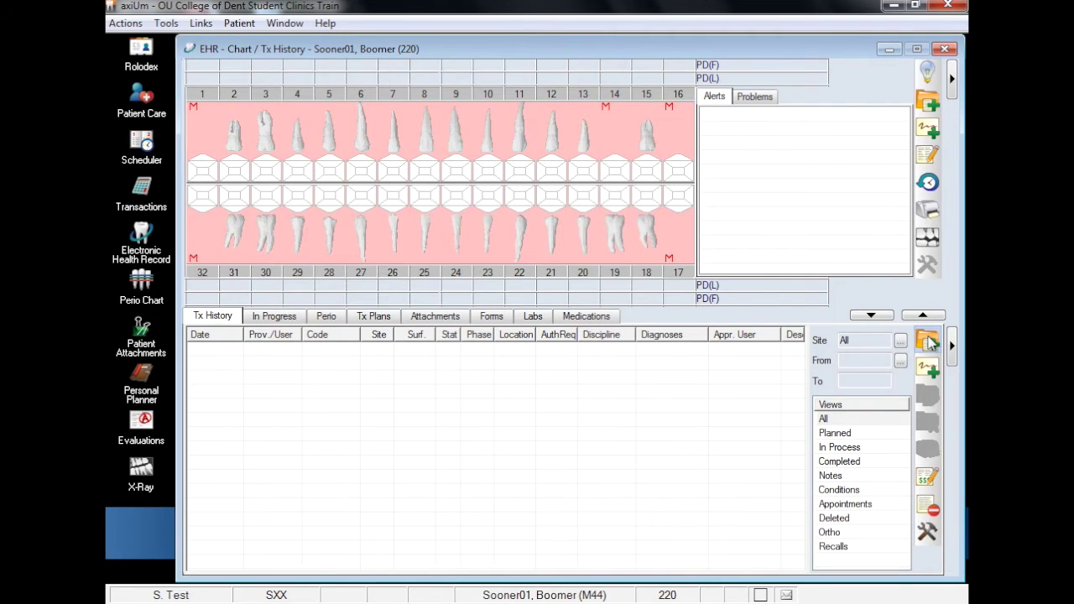
# Open Chart Add and browse the Full List, expanding Clinical Oral Evaluations and D0400 Tests codes.
pyautogui.click(928, 340)
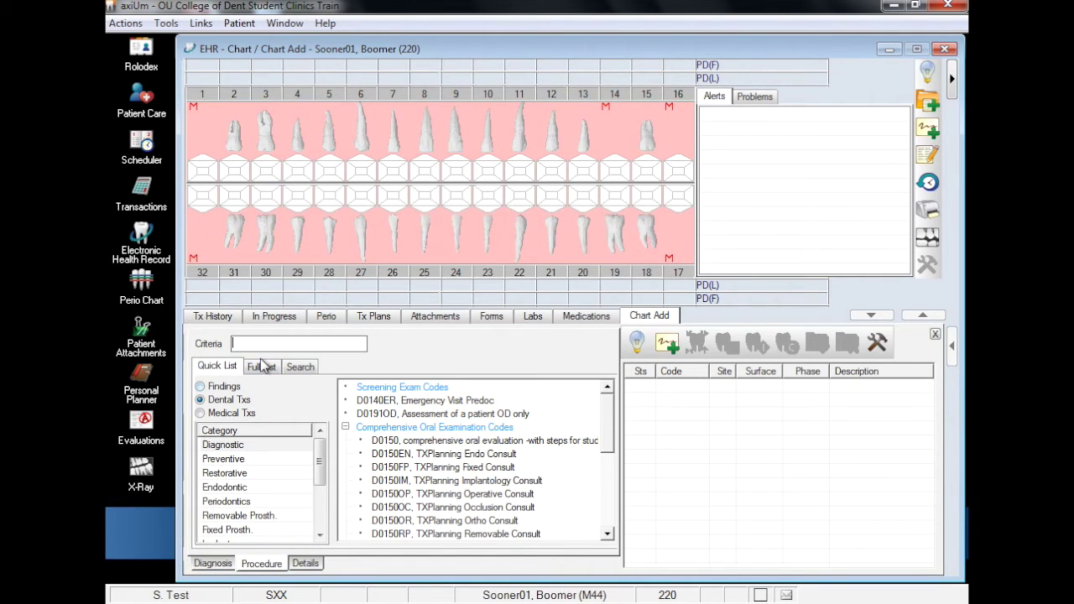
pyautogui.click(261, 367)
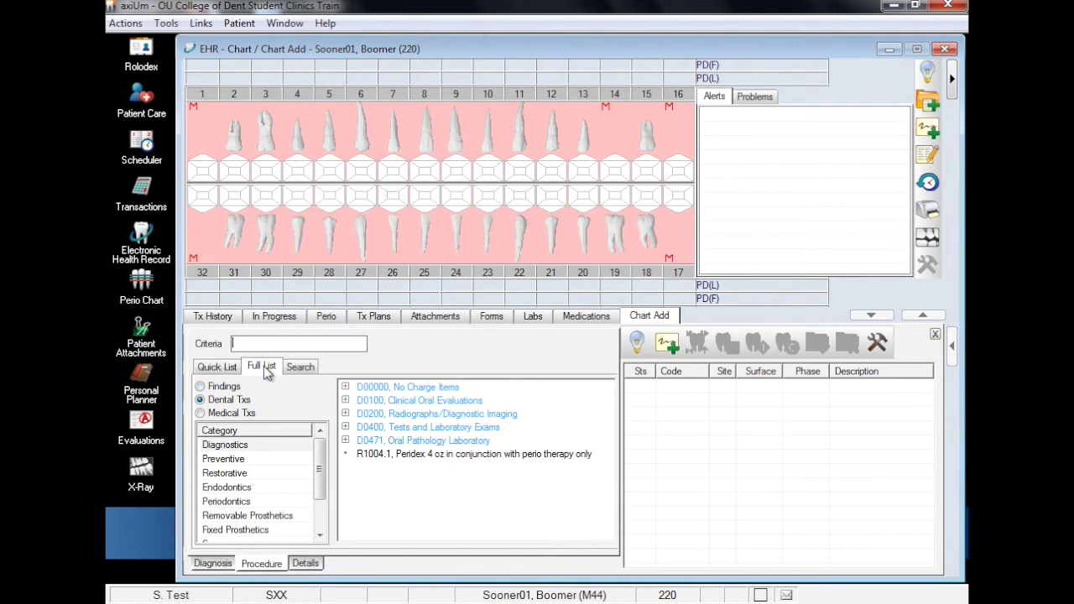
pyautogui.click(345, 399)
pyautogui.scroll(-4, 348, 470)
pyautogui.click(345, 508)
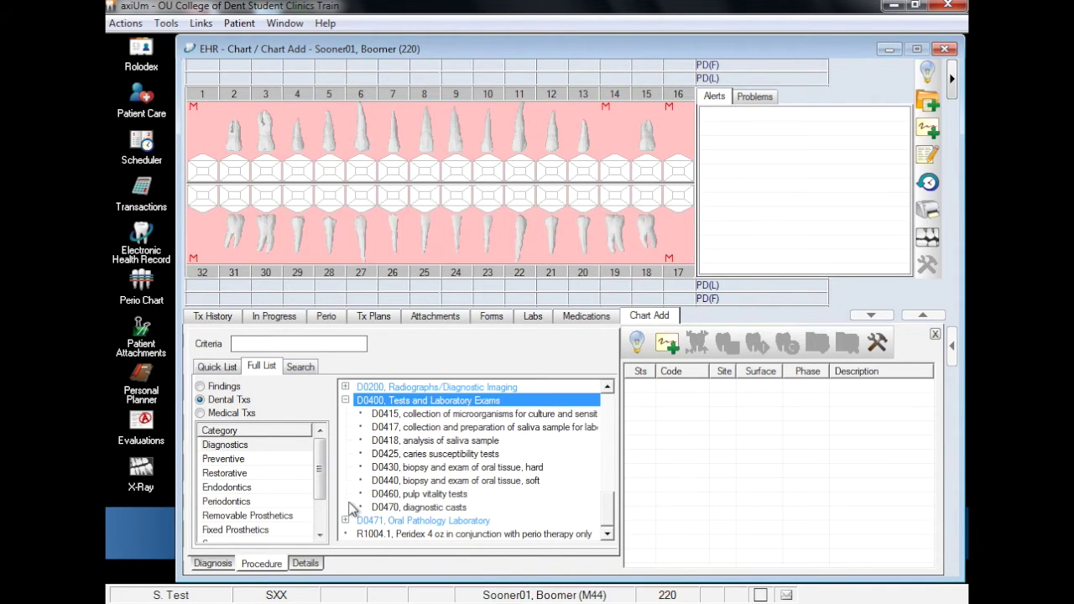
# Search procedure codes for 'amalgam' and 'd2140', then clear the criteria and return to Quick List.
pyautogui.click(300, 366)
pyautogui.click(307, 344)
pyautogui.write('amalgam')
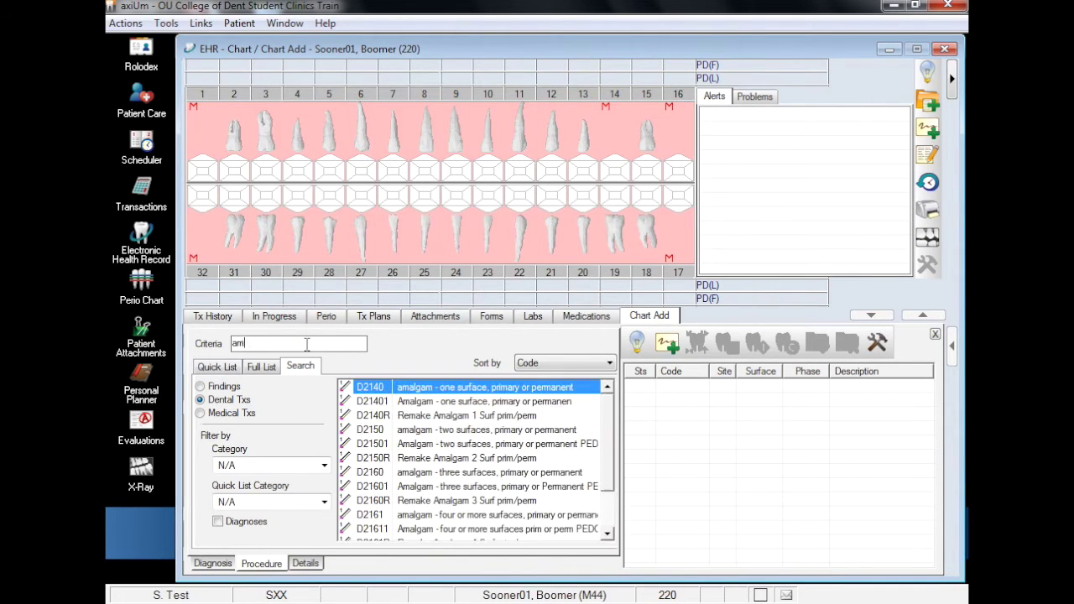
pyautogui.doubleClick(306, 344)
pyautogui.write('d2140')
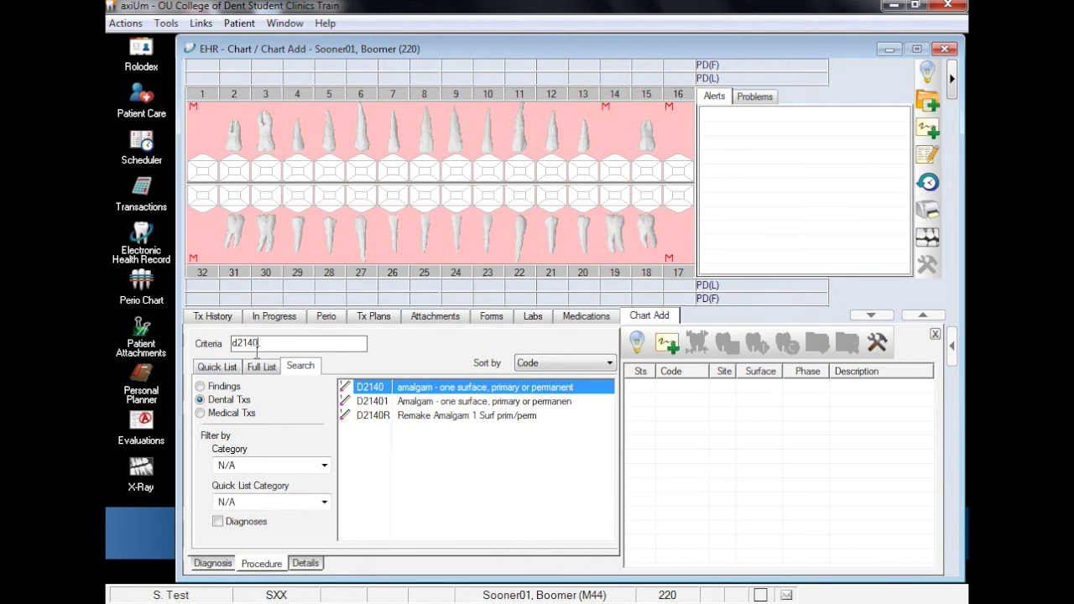
pyautogui.moveTo(258, 346); pyautogui.dragTo(185, 344)
pyautogui.press('BackSpace')
pyautogui.click(216, 367)
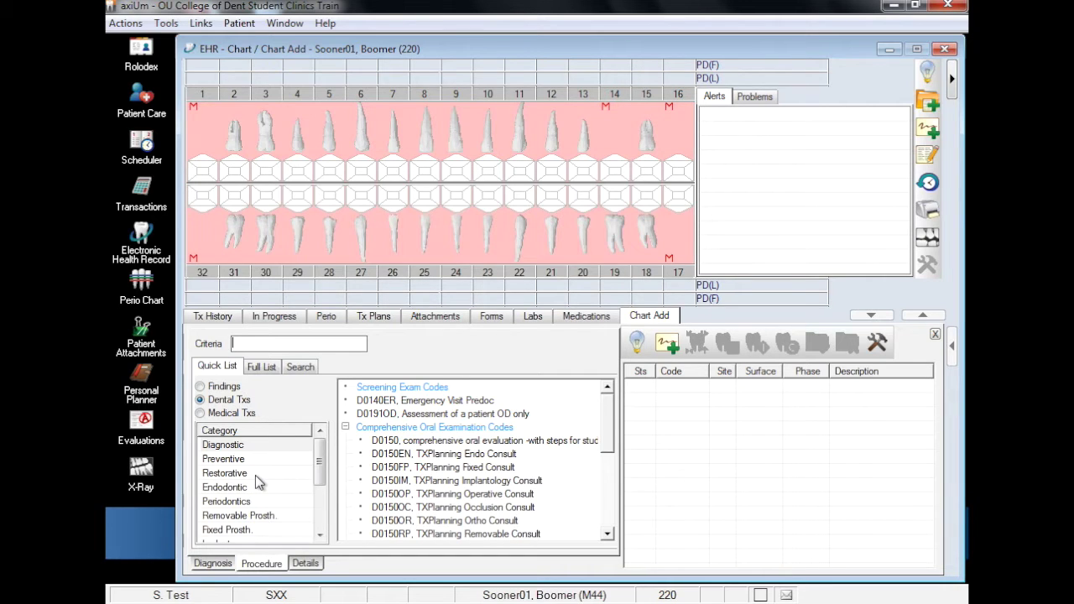
# Choose Restorative Amalgam Filling and mark surfaces on teeth 2, 13, 18 and 31.
pyautogui.click(255, 474)
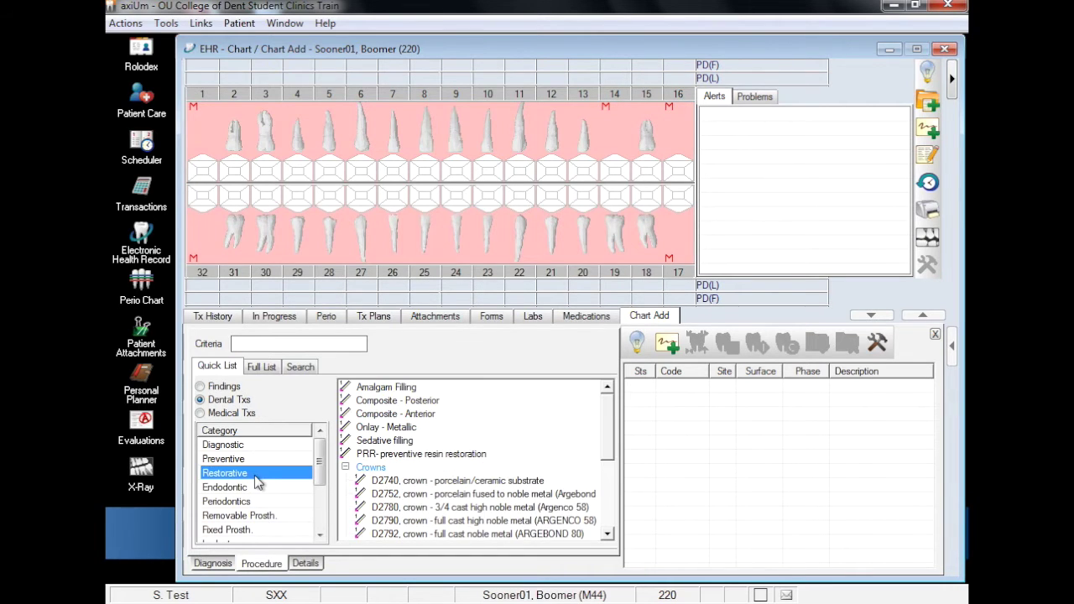
pyautogui.click(380, 389)
pyautogui.click(239, 171)
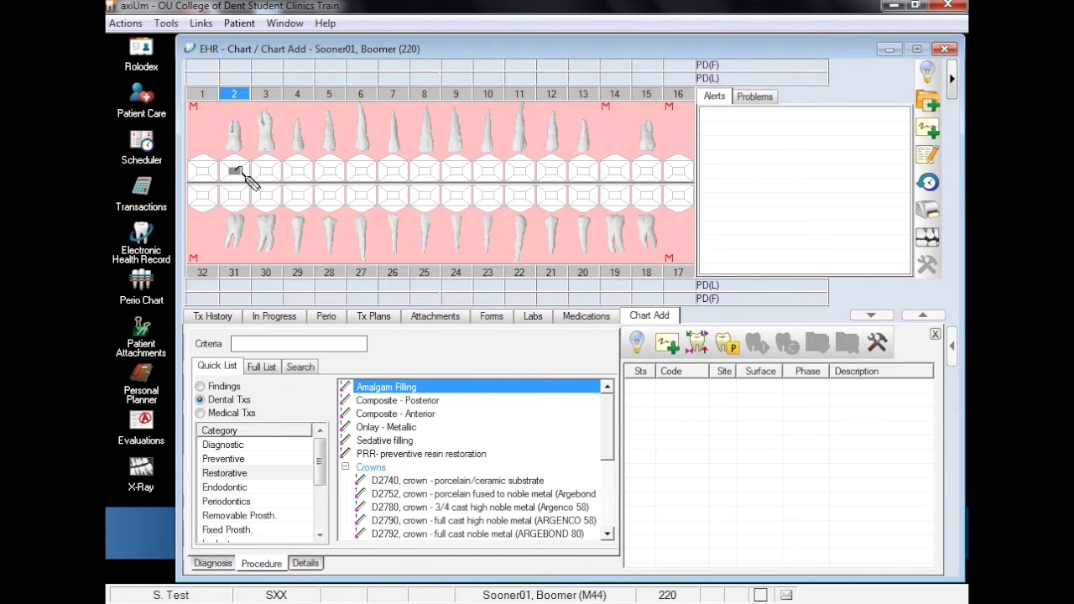
pyautogui.click(580, 171)
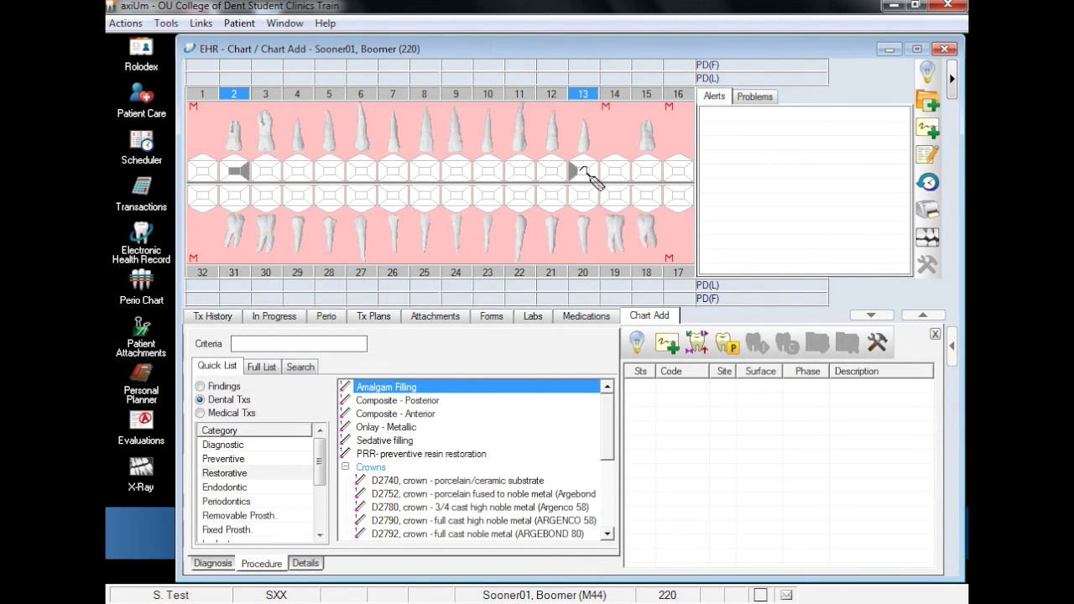
pyautogui.click(651, 197)
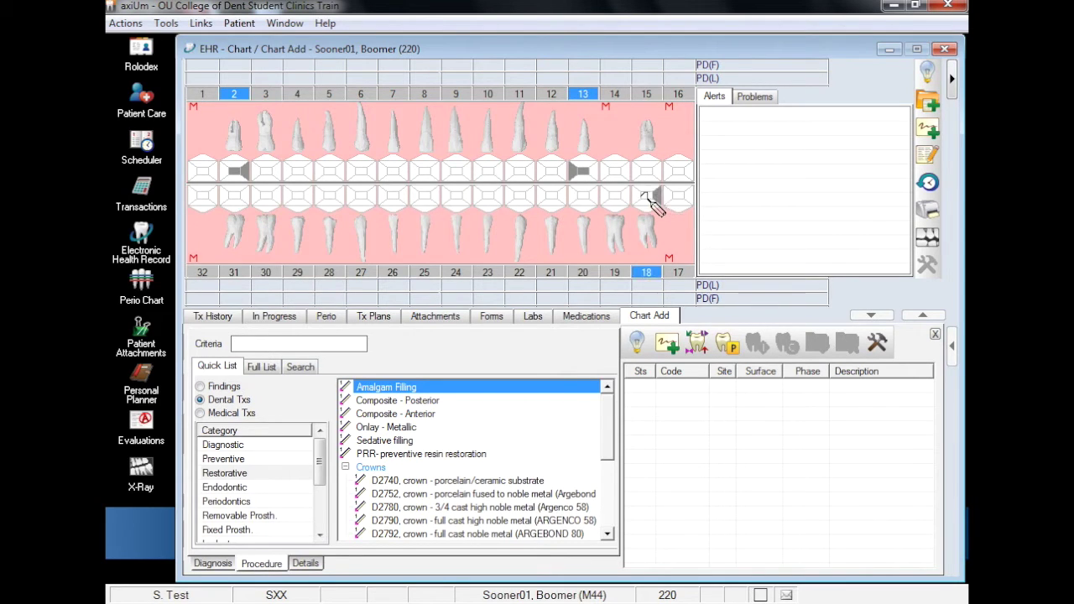
pyautogui.click(235, 197)
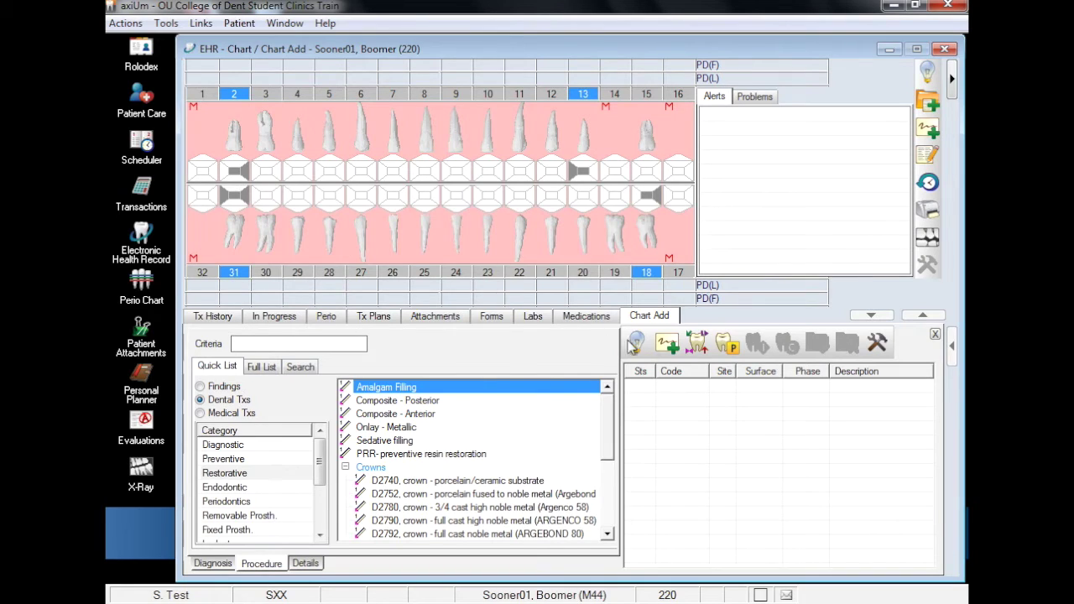
# Add the four amalgam fillings as treatments, then delete the D2150 tooth 13 entry.
pyautogui.click(695, 342)
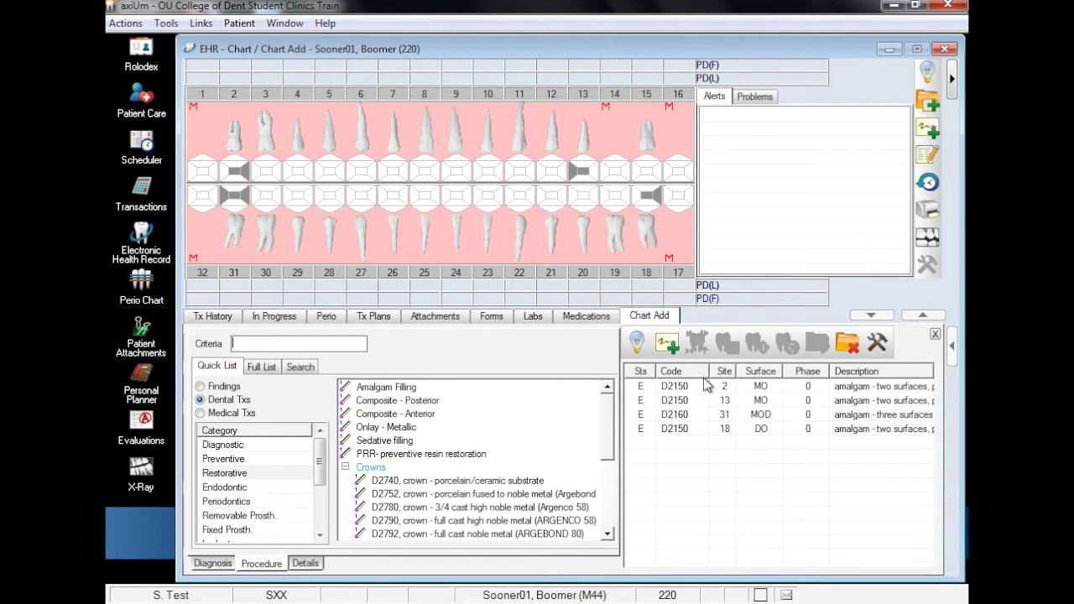
pyautogui.click(720, 402)
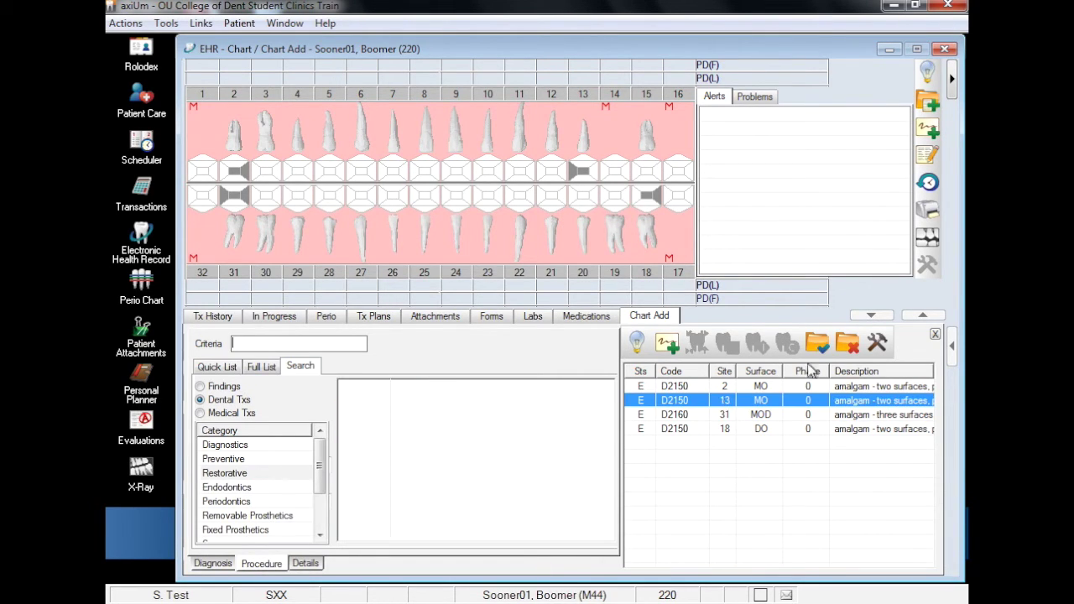
pyautogui.click(847, 345)
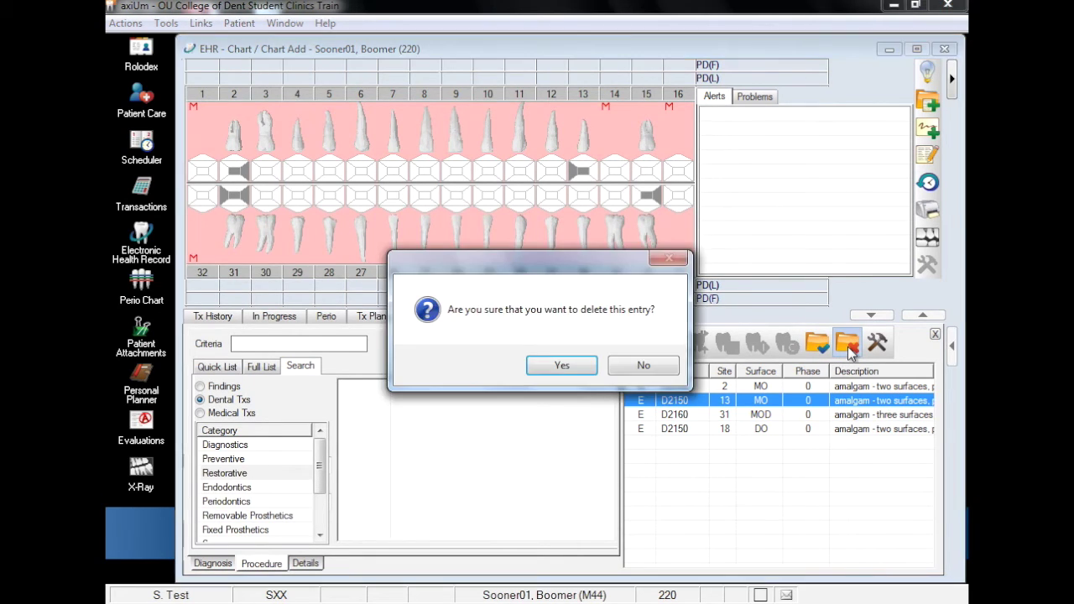
pyautogui.click(566, 366)
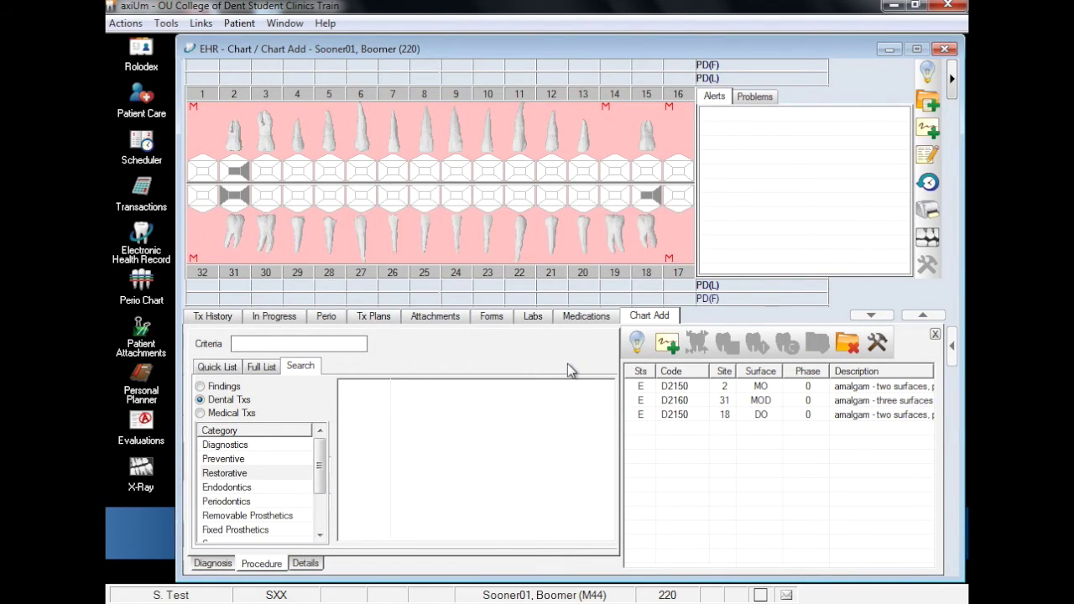
# Chart Composite - Anterior surfaces on teeth 7, 12, 24 and 27, add them, and dismiss the warning.
pyautogui.click(216, 367)
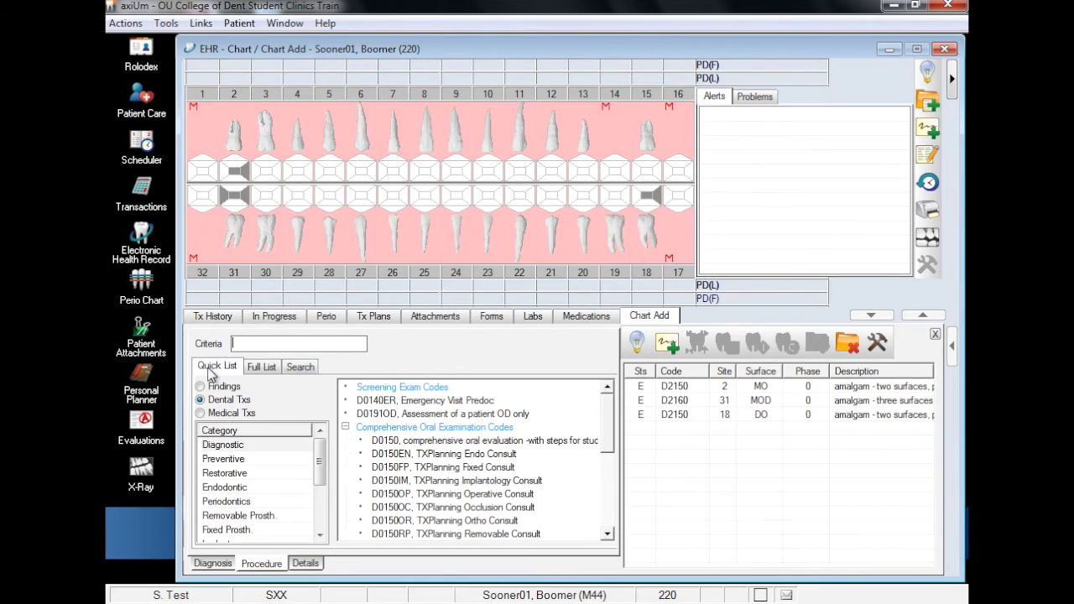
pyautogui.click(224, 475)
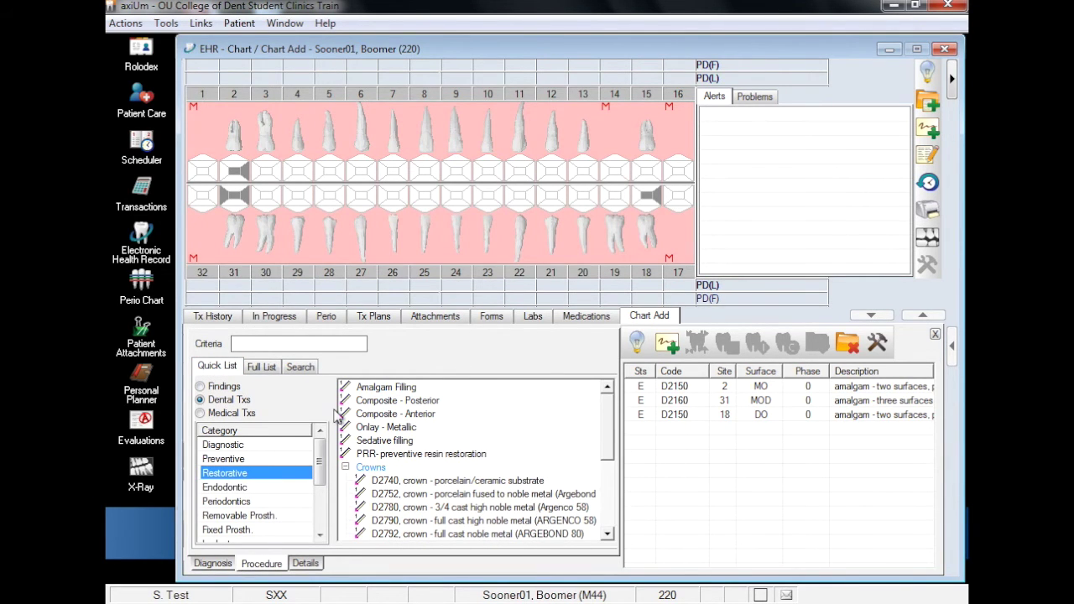
pyautogui.click(369, 416)
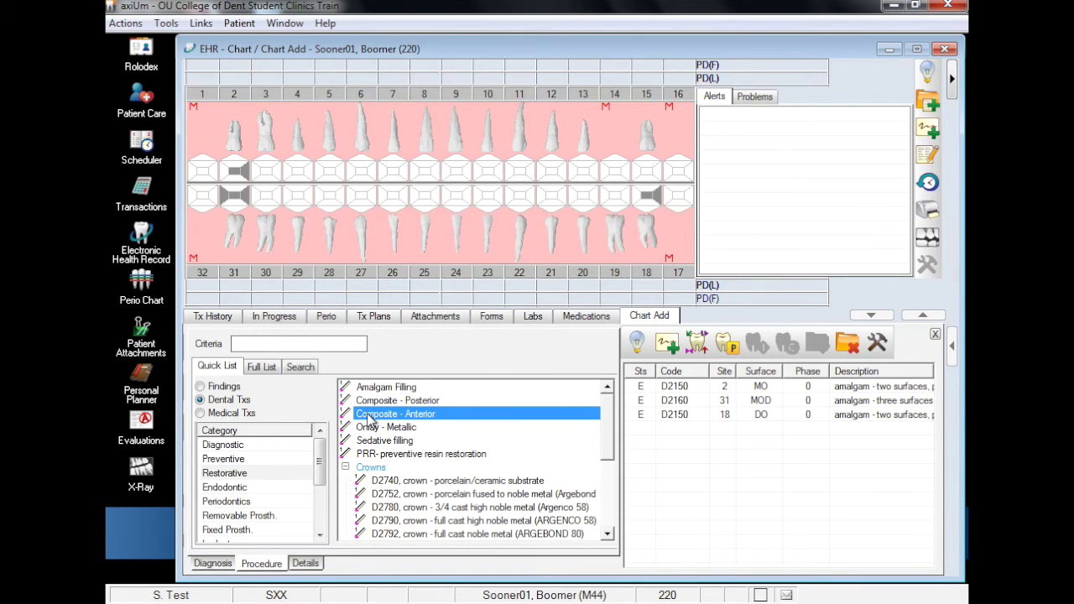
pyautogui.click(396, 171)
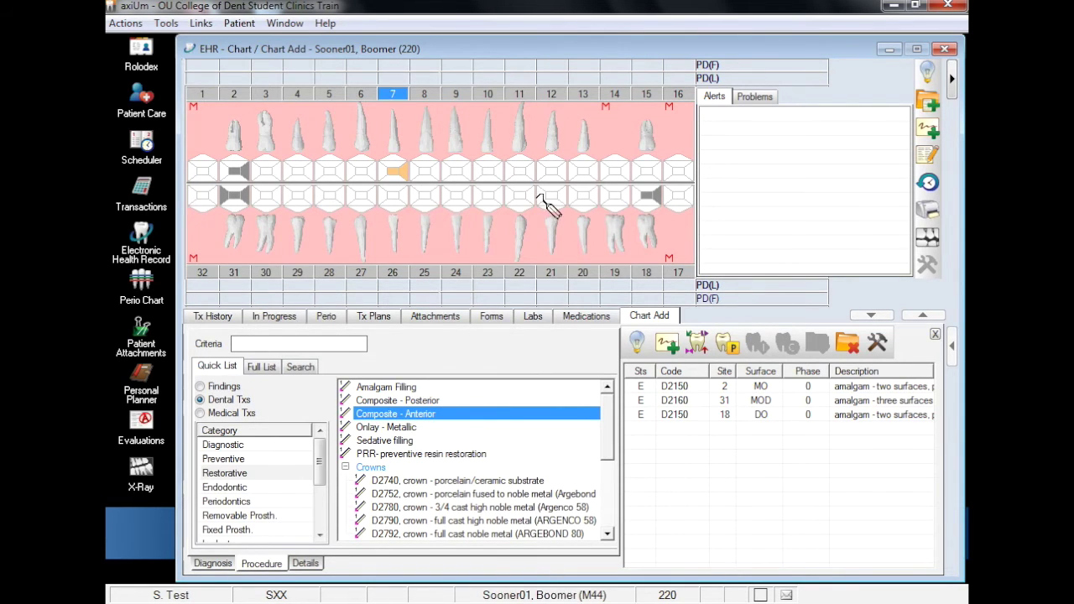
pyautogui.click(548, 171)
pyautogui.click(455, 198)
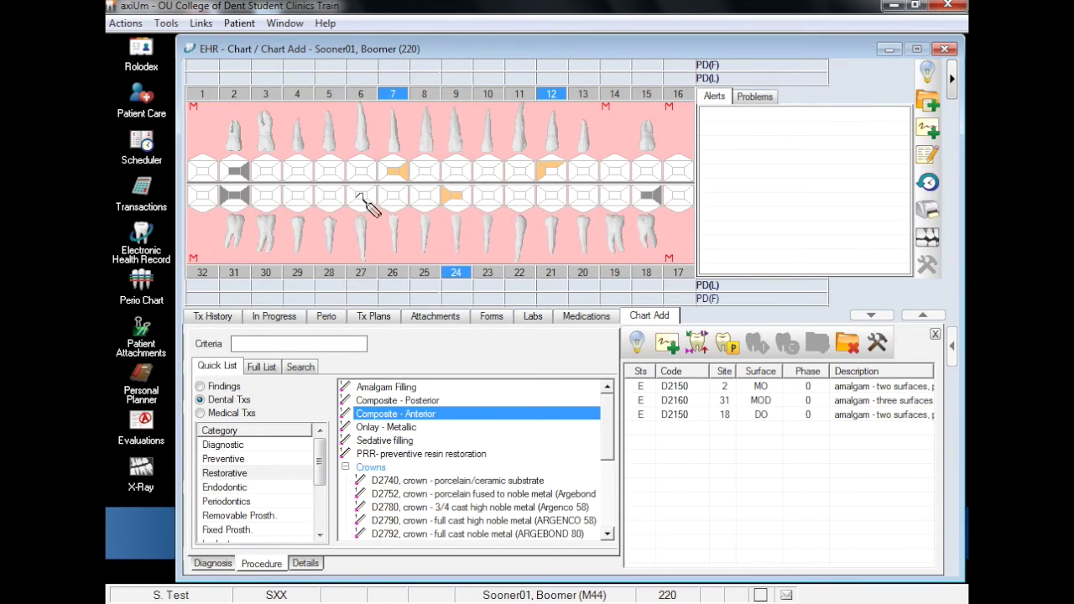
pyautogui.click(365, 198)
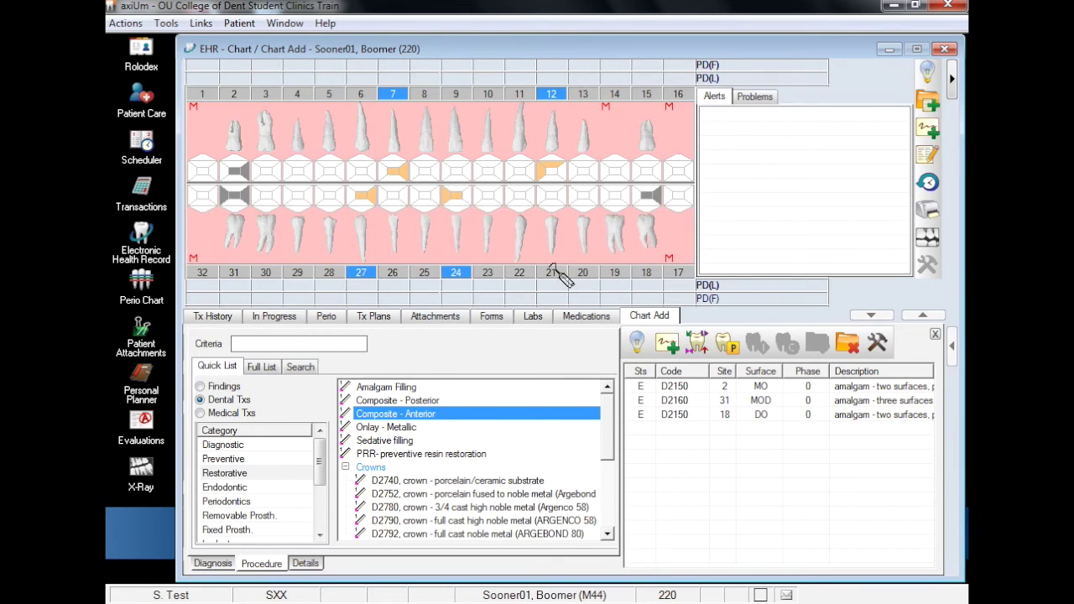
pyautogui.click(701, 335)
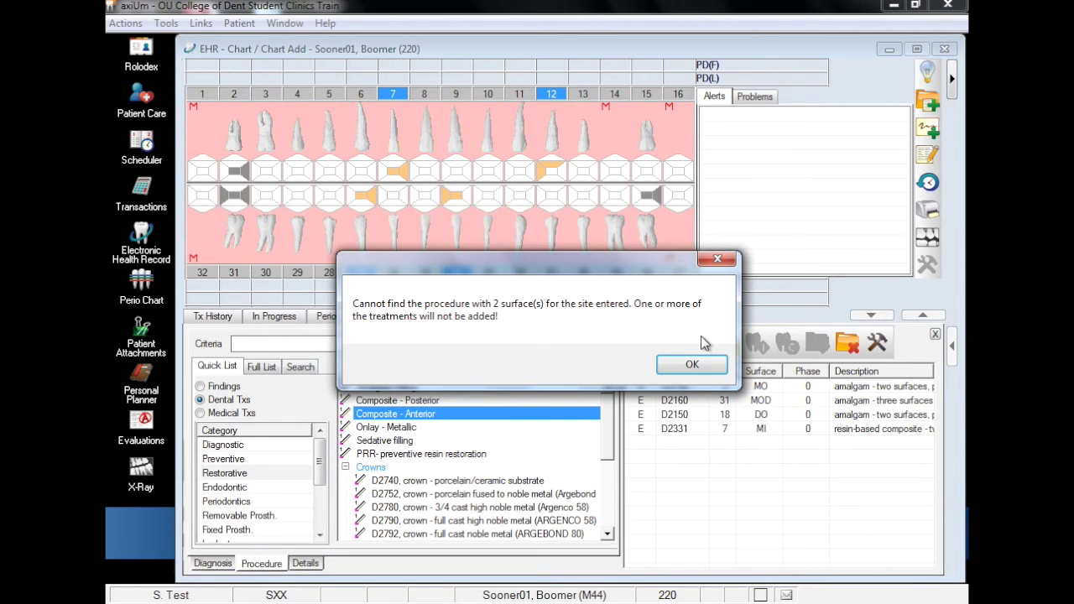
pyautogui.click(699, 374)
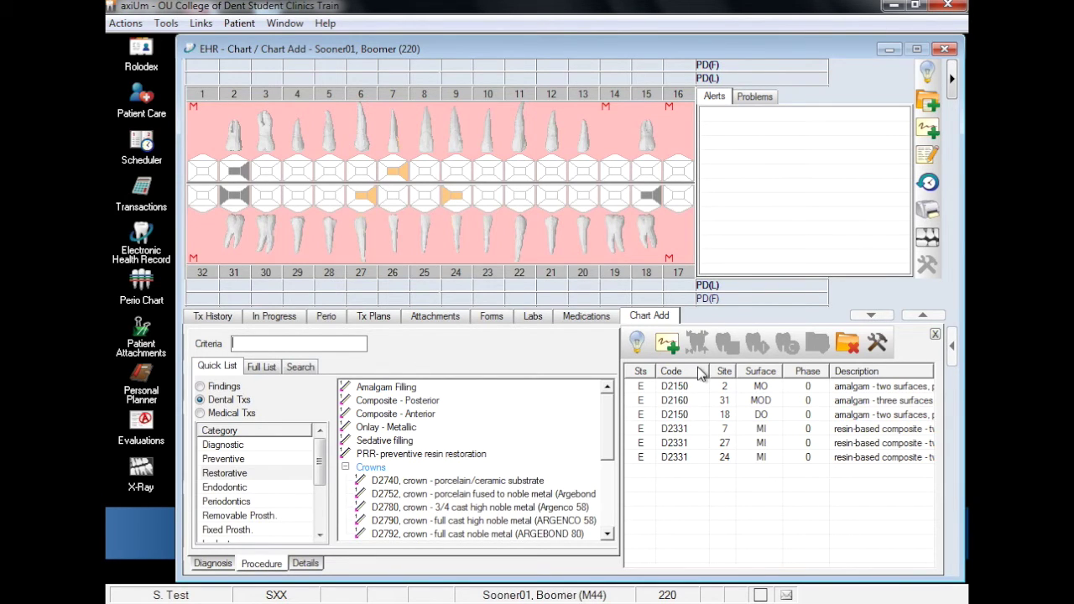
# Chart Composite - Posterior surfaces on teeth 3, 15, 19 and 30 and add them as treatments.
pyautogui.click(470, 401)
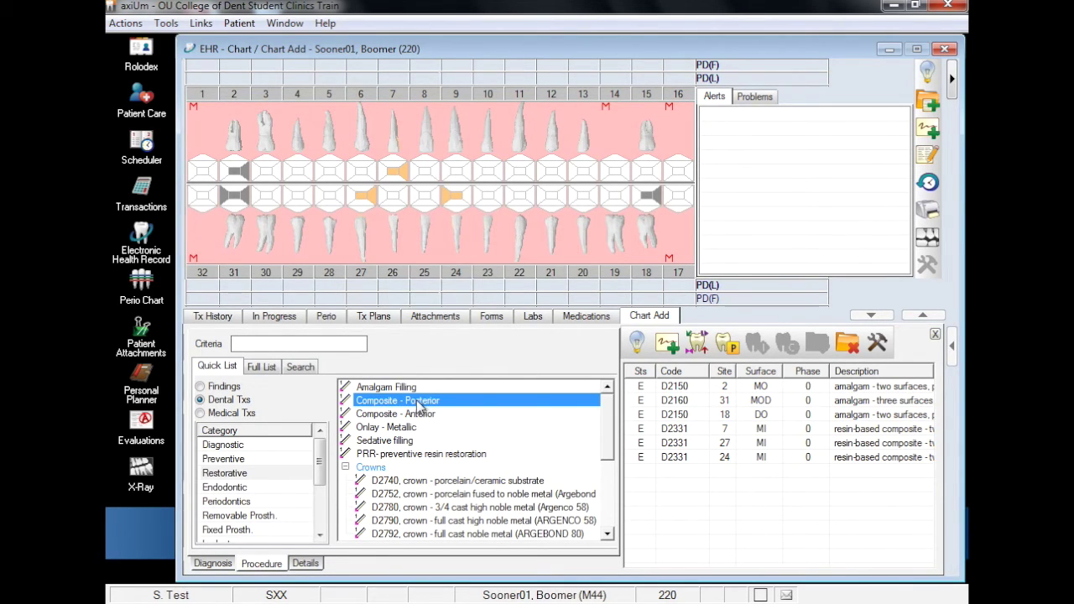
pyautogui.click(267, 171)
pyautogui.click(646, 171)
pyautogui.click(618, 197)
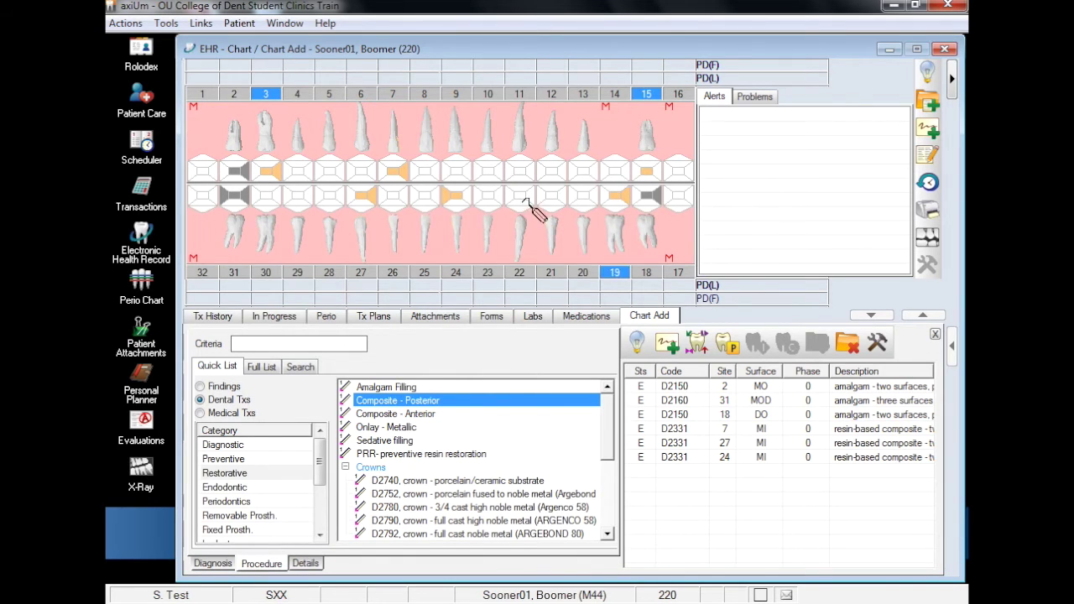
pyautogui.click(267, 197)
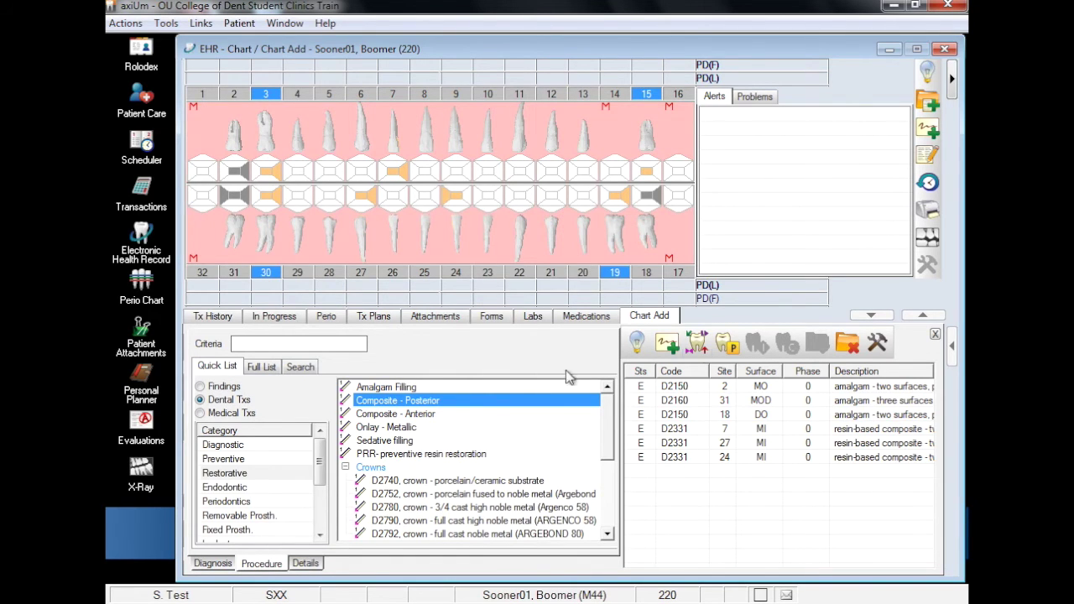
pyautogui.click(696, 344)
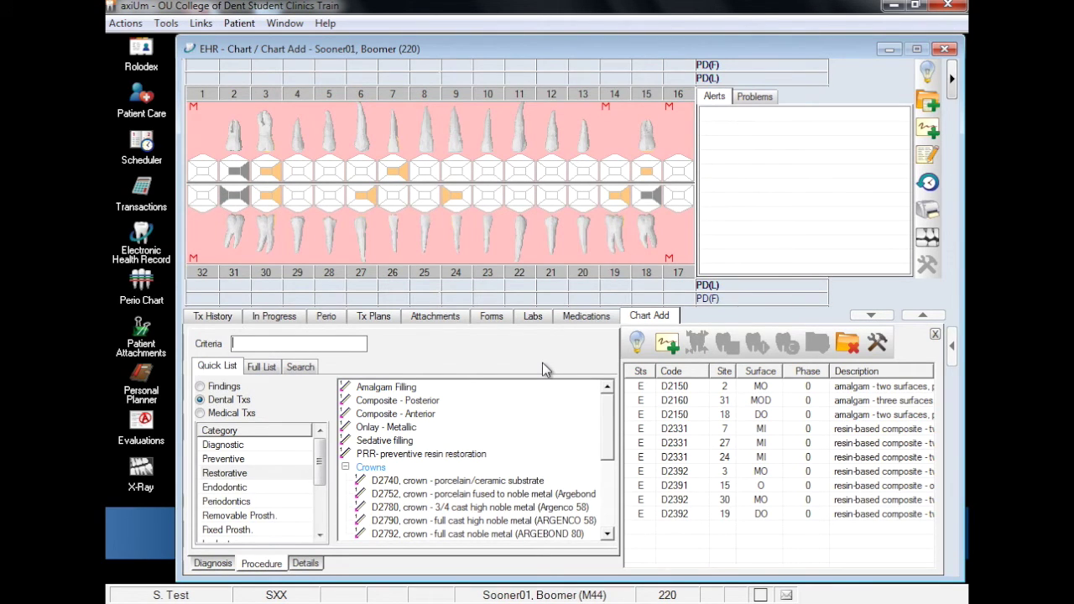
pyautogui.click(262, 532)
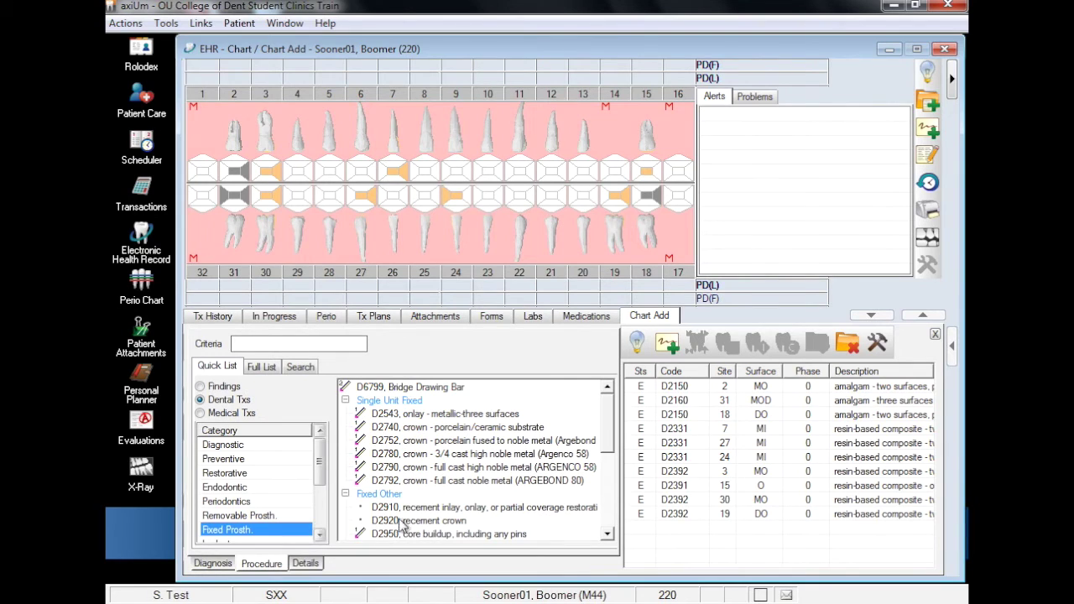
# Chart a D6242 porcelain-fused pontic on tooth 14.
pyautogui.moveTo(611, 428); pyautogui.dragTo(609, 520)
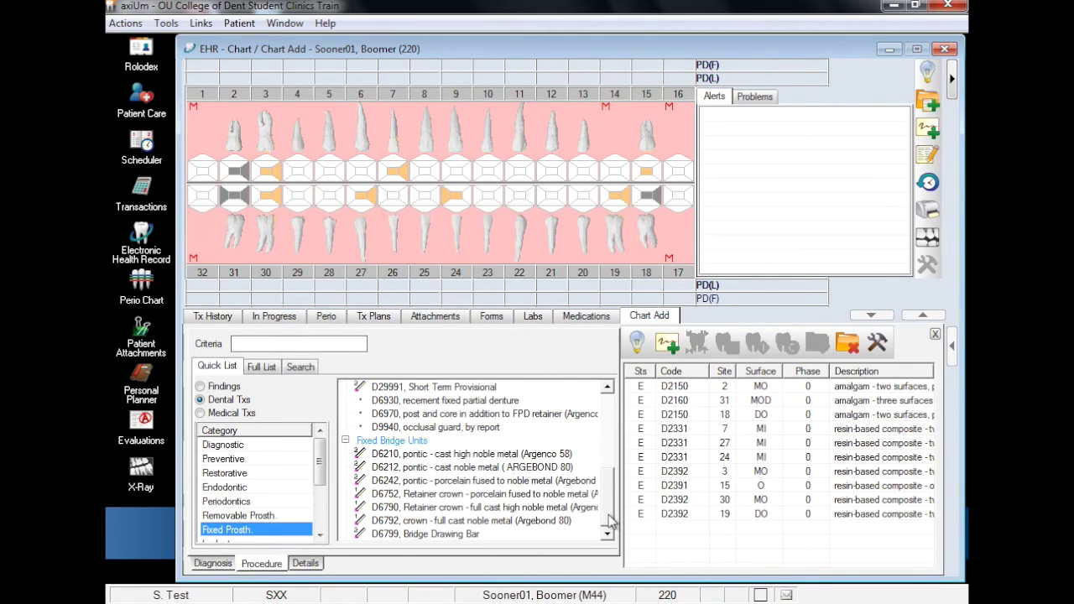
pyautogui.click(476, 483)
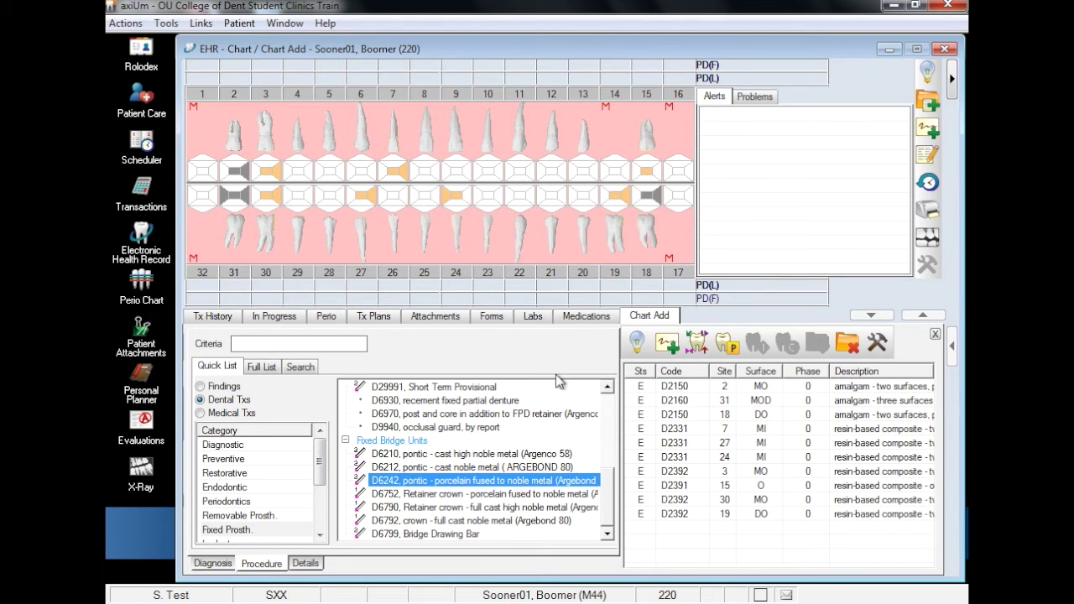
pyautogui.click(621, 92)
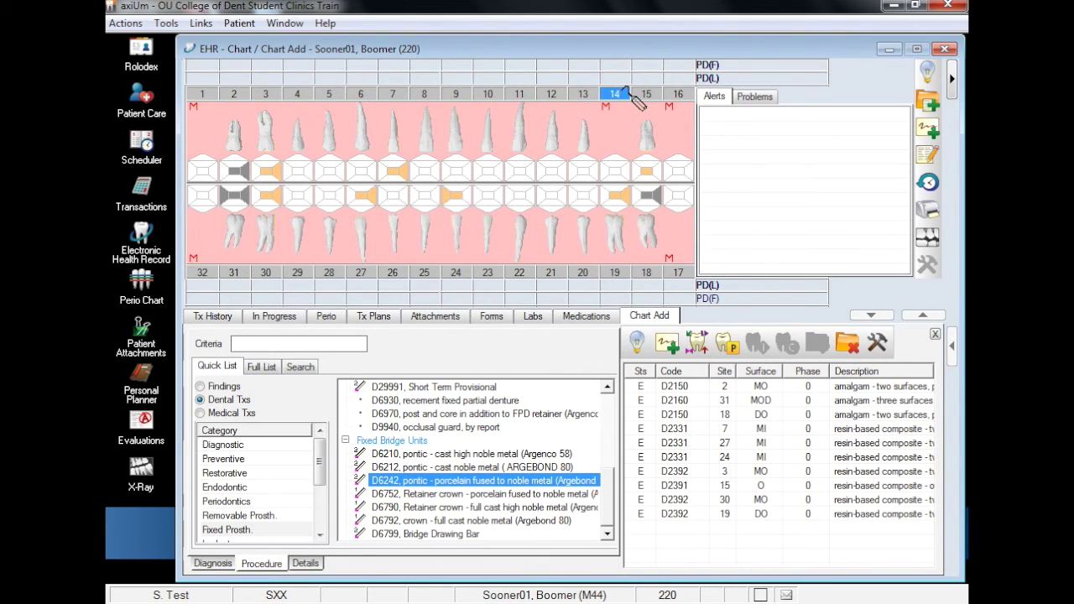
pyautogui.click(700, 344)
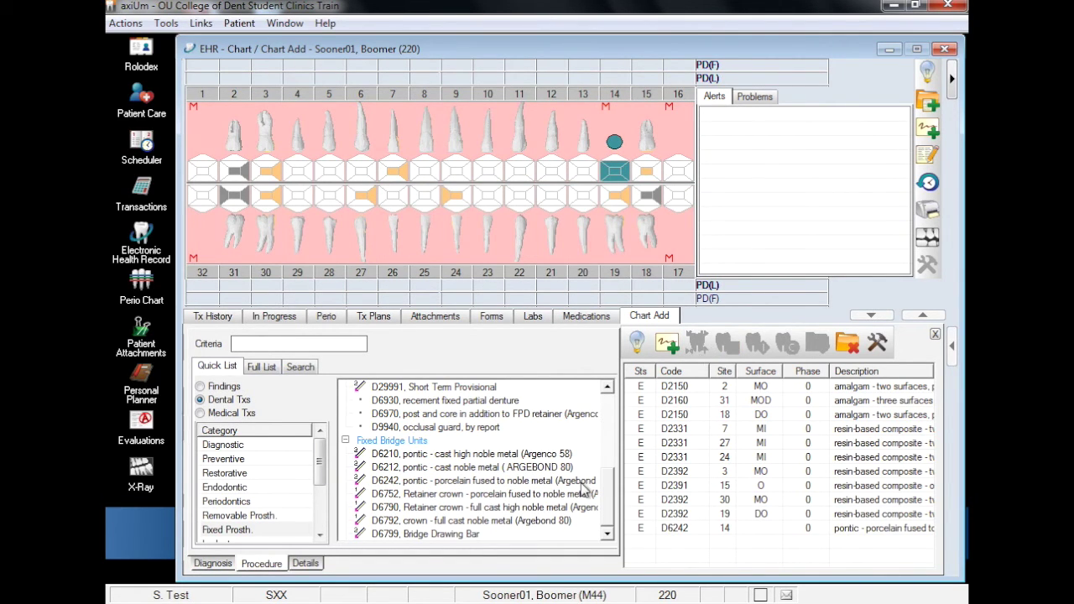
# Add D6752 retainer crowns on teeth 13 and 15.
pyautogui.click(483, 497)
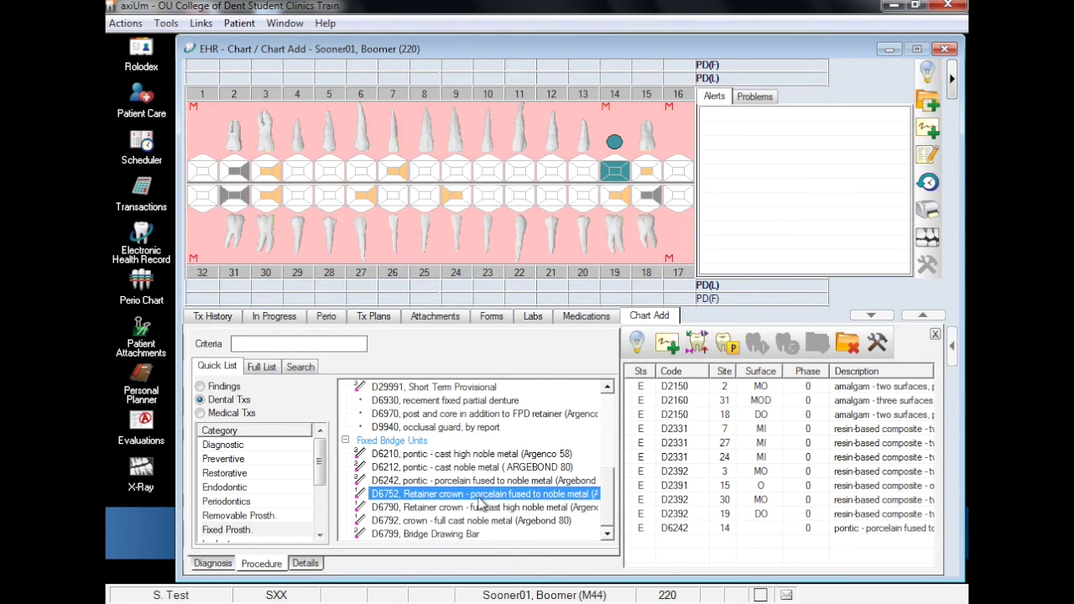
pyautogui.click(583, 94)
pyautogui.click(648, 94)
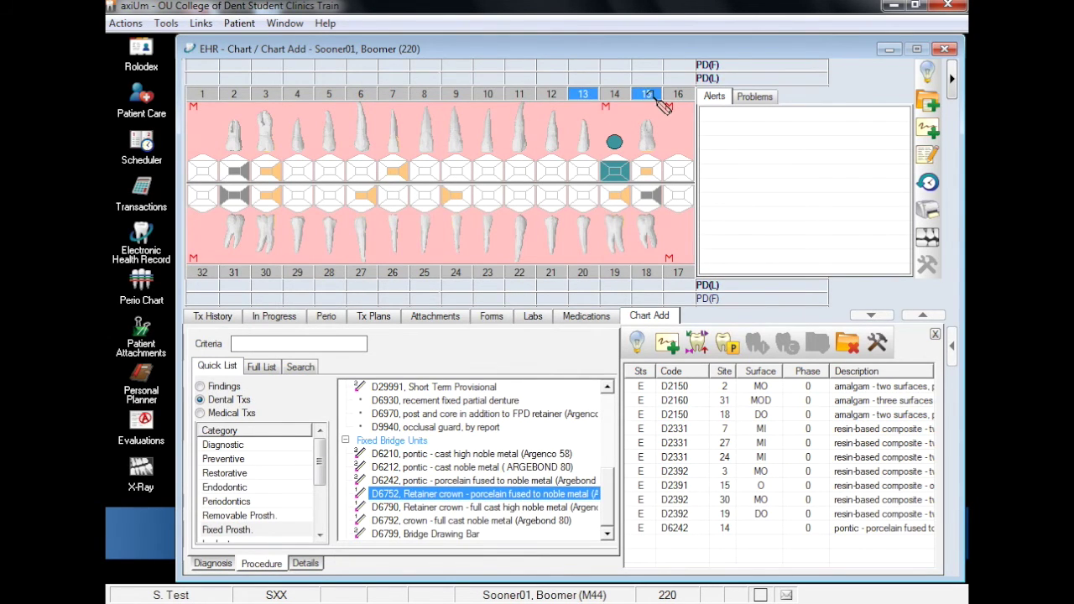
pyautogui.click(699, 345)
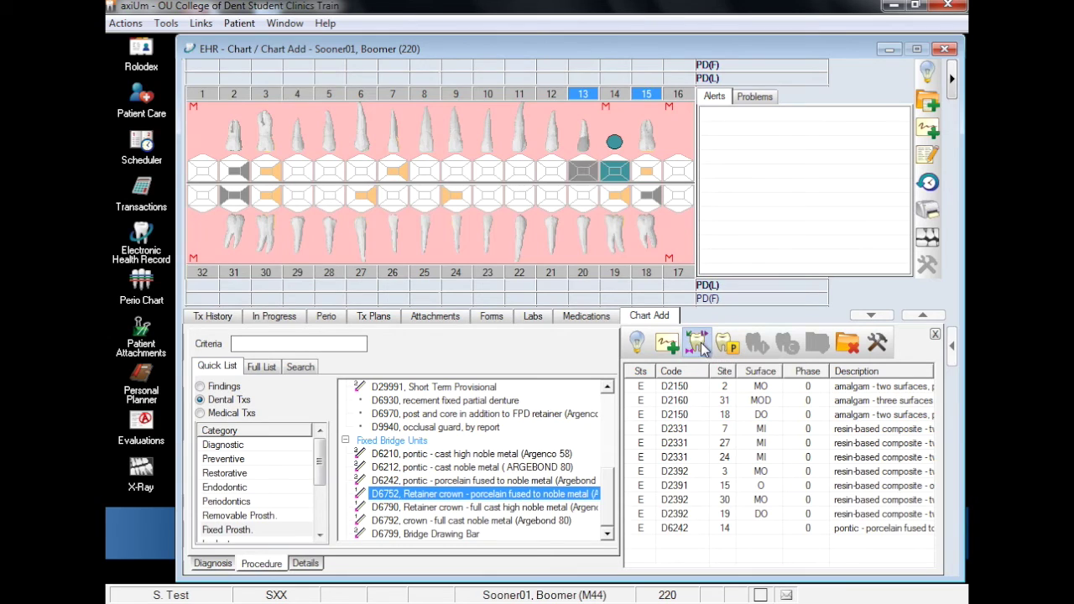
# Add the D6799 bridge drawing bar spanning teeth 13 to 15.
pyautogui.click(471, 537)
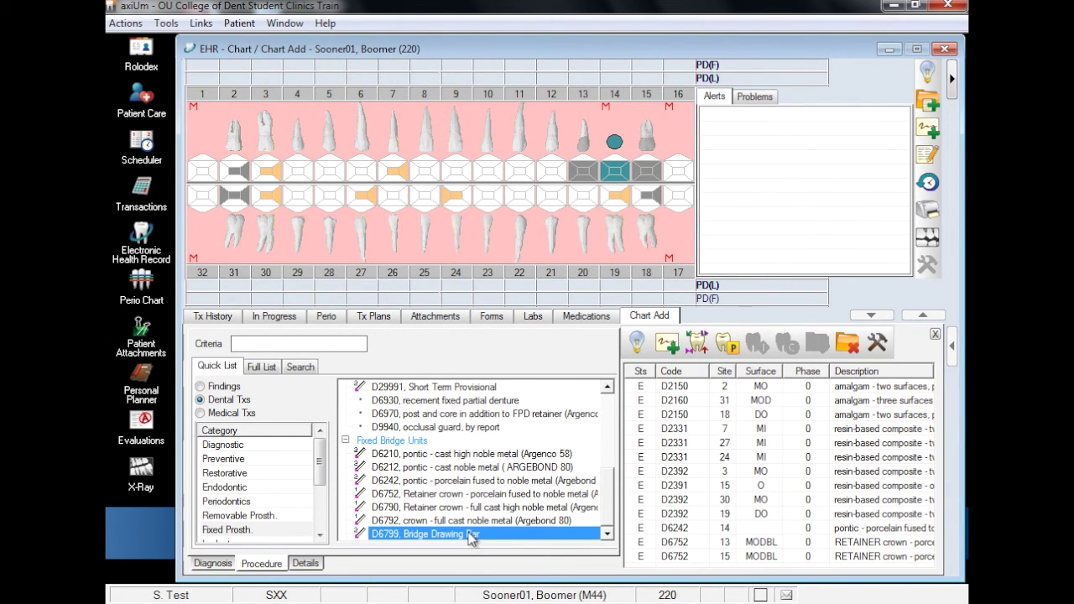
pyautogui.click(595, 96)
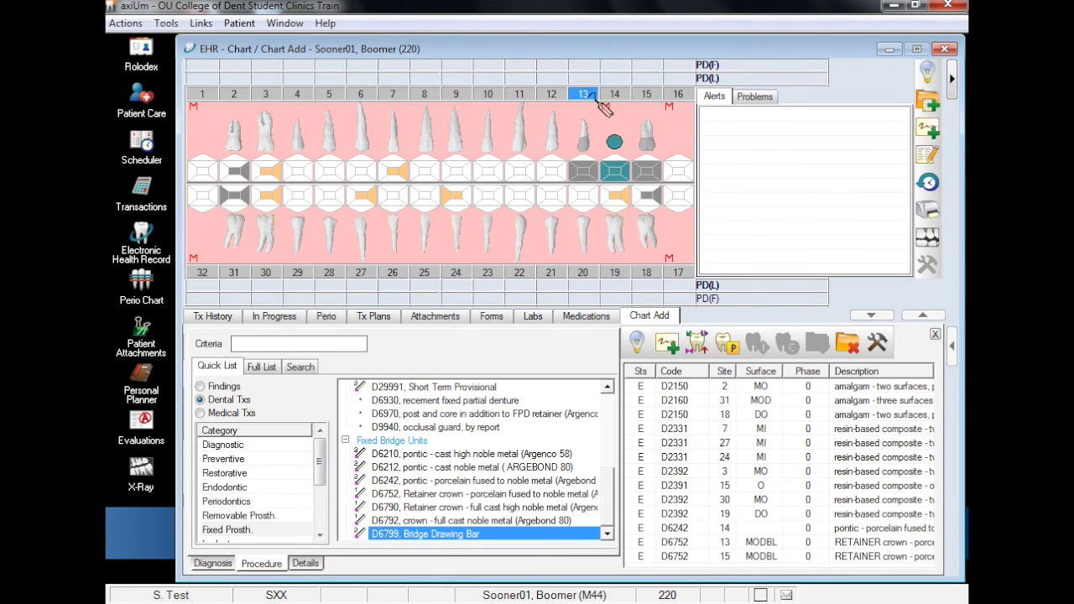
pyautogui.click(654, 94)
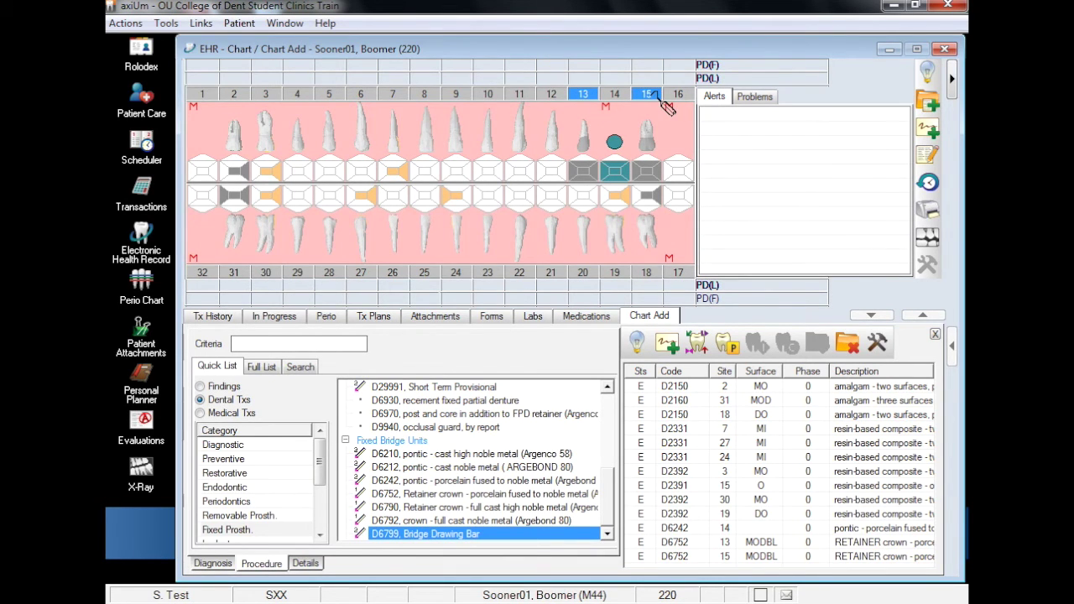
pyautogui.click(698, 344)
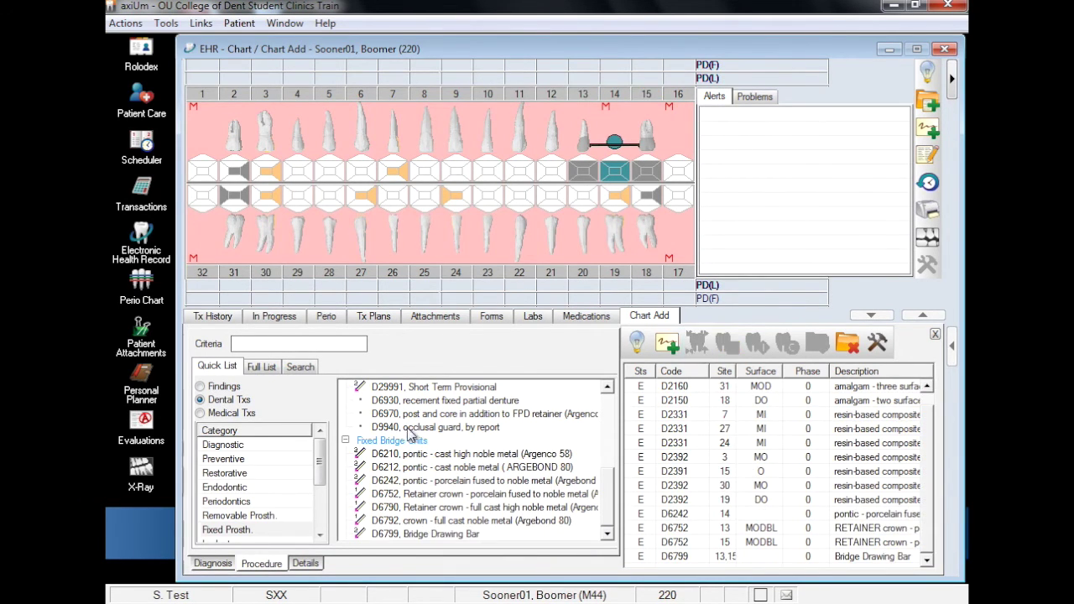
# Chart a D6010 endosteal implant body placement on tooth 17 from the Implants category.
pyautogui.moveTo(318, 460); pyautogui.dragTo(322, 524)
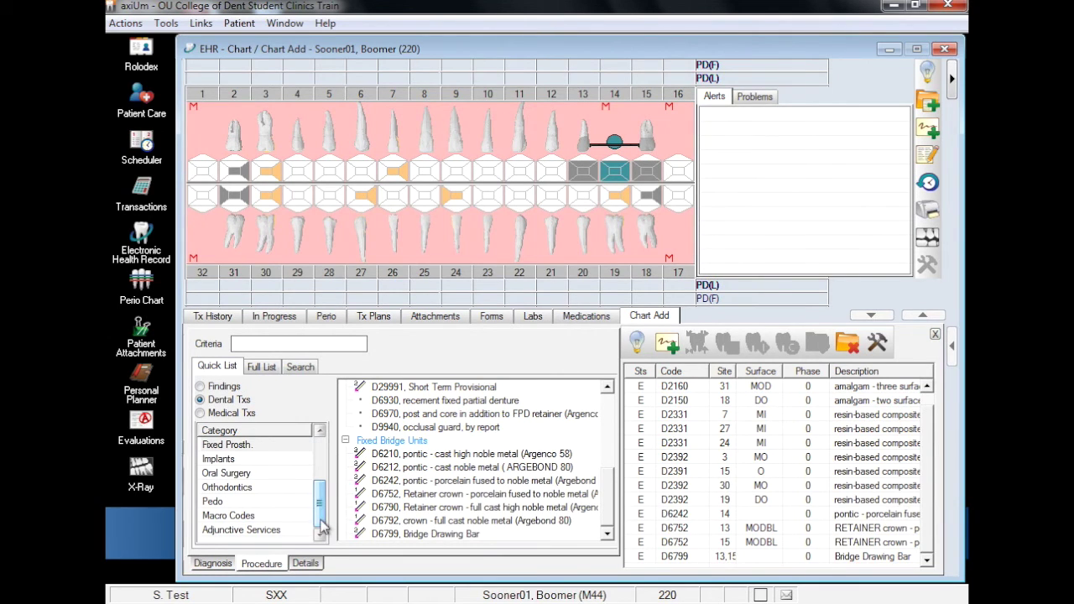
pyautogui.click(260, 459)
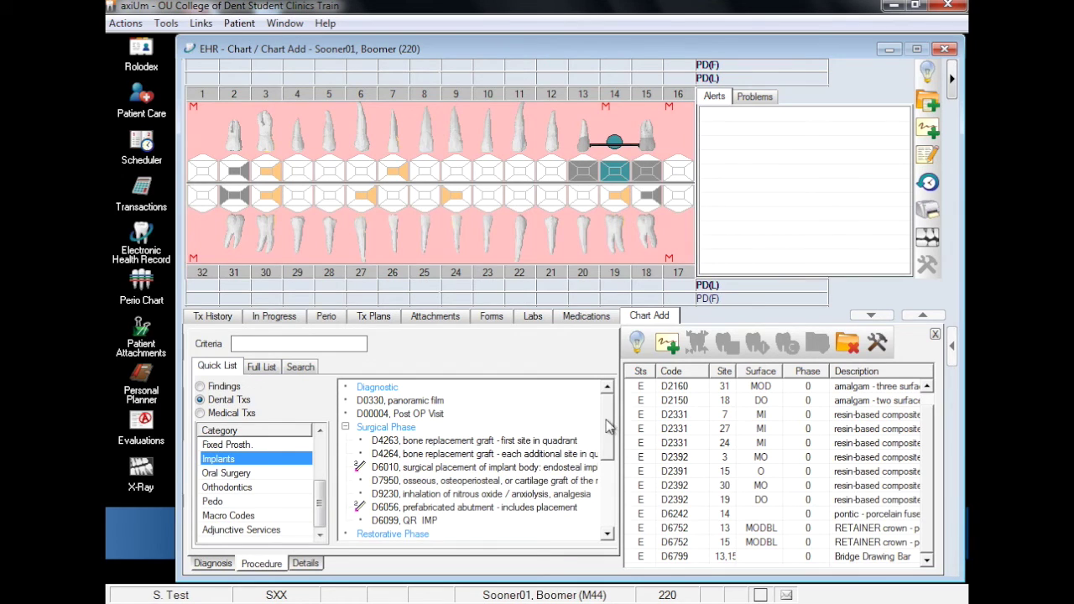
pyautogui.click(544, 467)
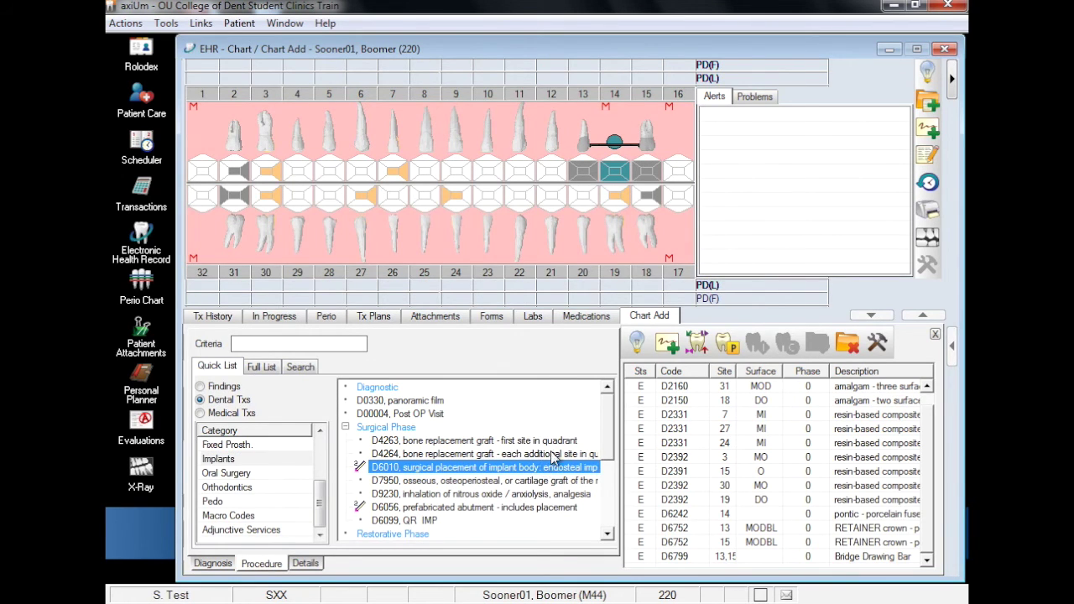
pyautogui.click(680, 275)
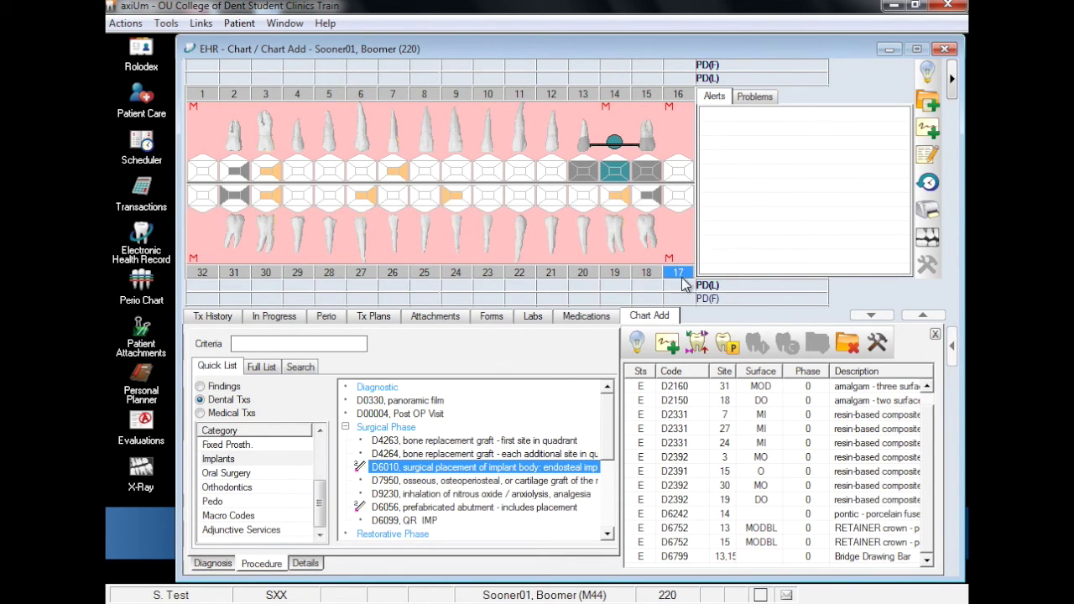
pyautogui.click(697, 342)
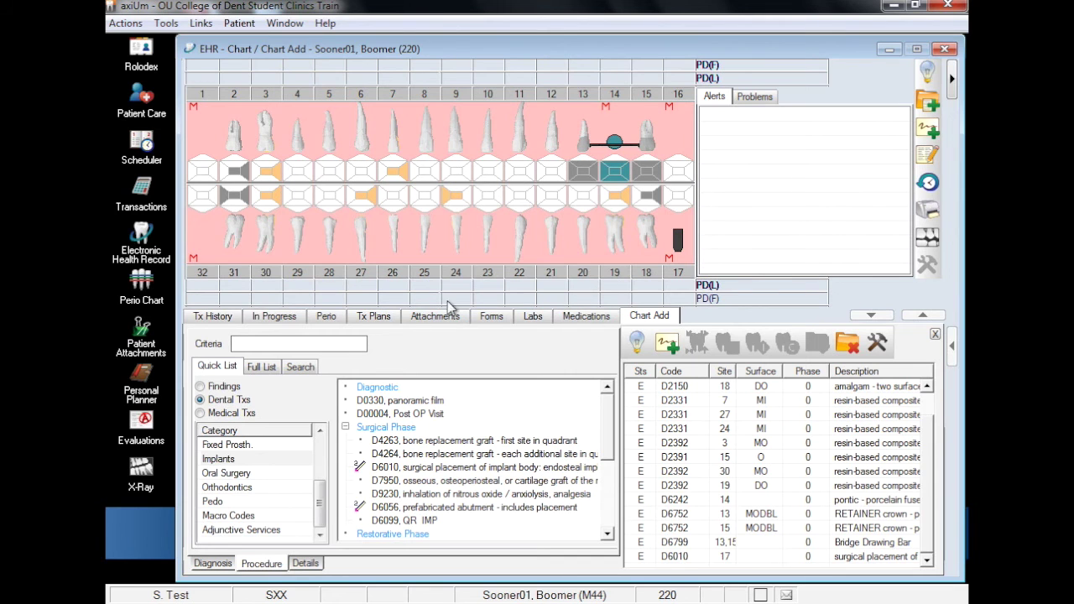
# Chart Rotated Distally (C1002) findings on teeth 4 and 12.
pyautogui.click(221, 388)
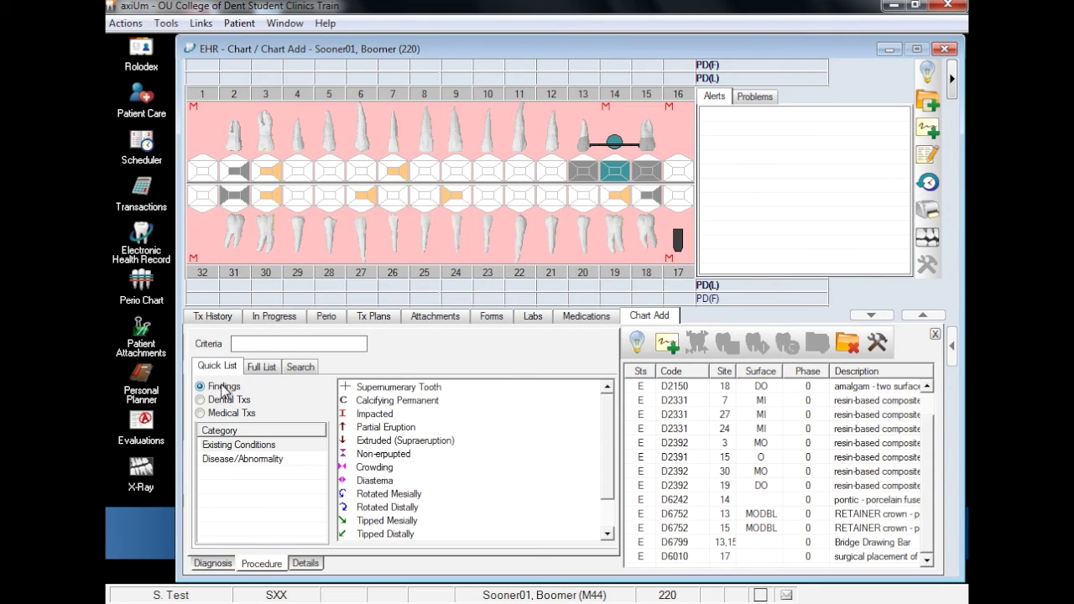
pyautogui.click(369, 507)
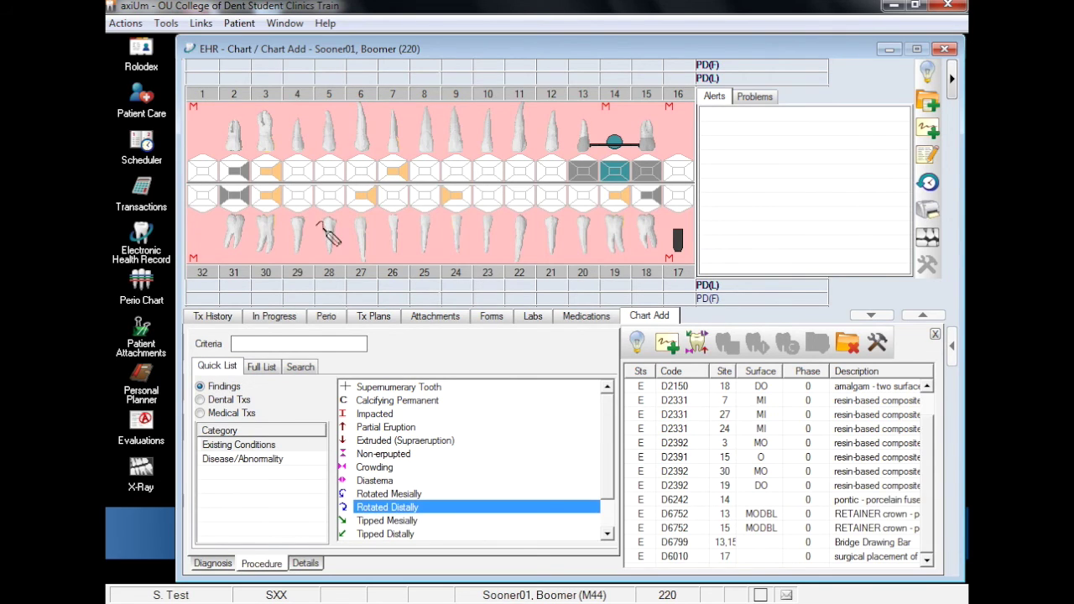
pyautogui.click(299, 94)
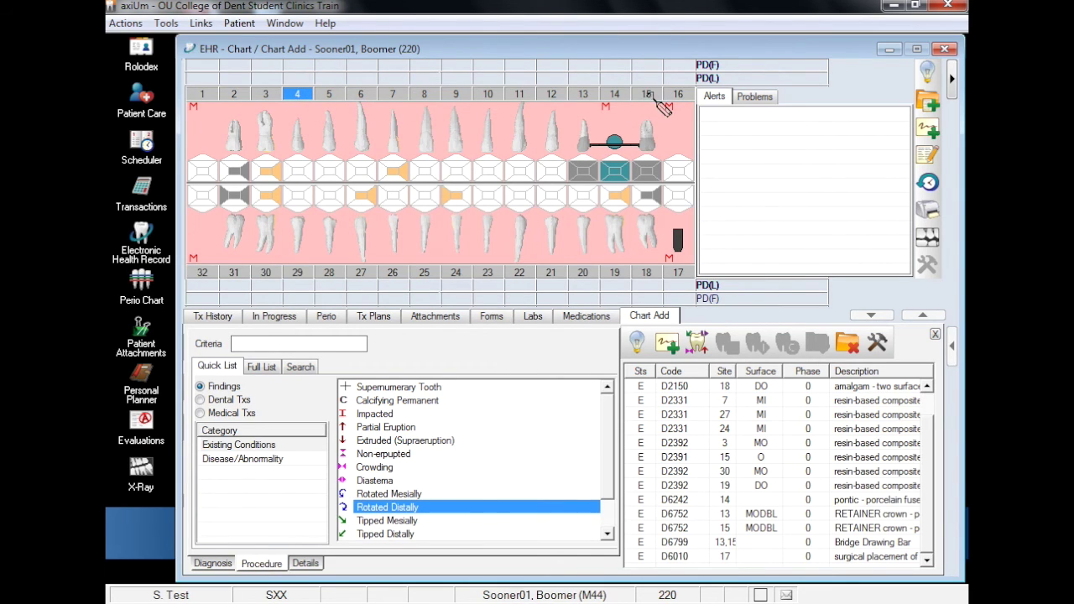
pyautogui.click(550, 94)
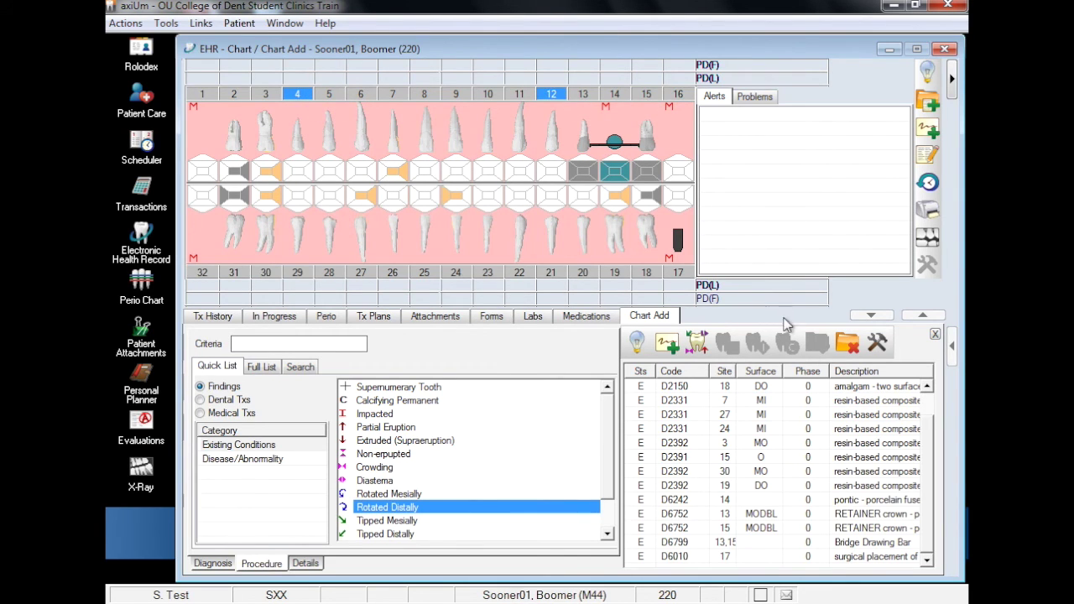
pyautogui.click(687, 349)
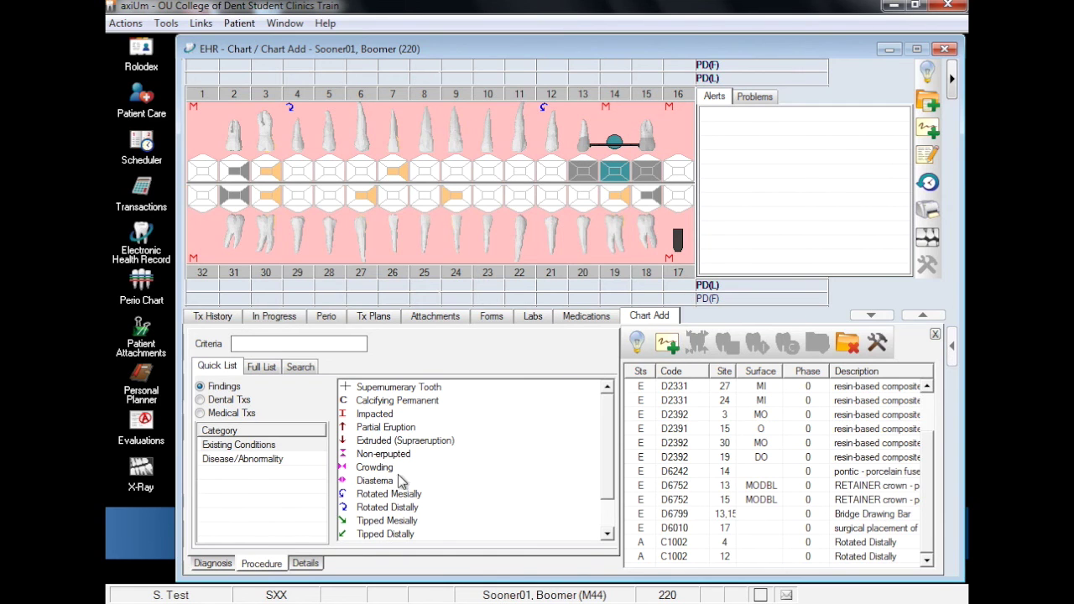
# Chart primary caries (C3001) on teeth 6, 11, 22 and 29.
pyautogui.click(276, 467)
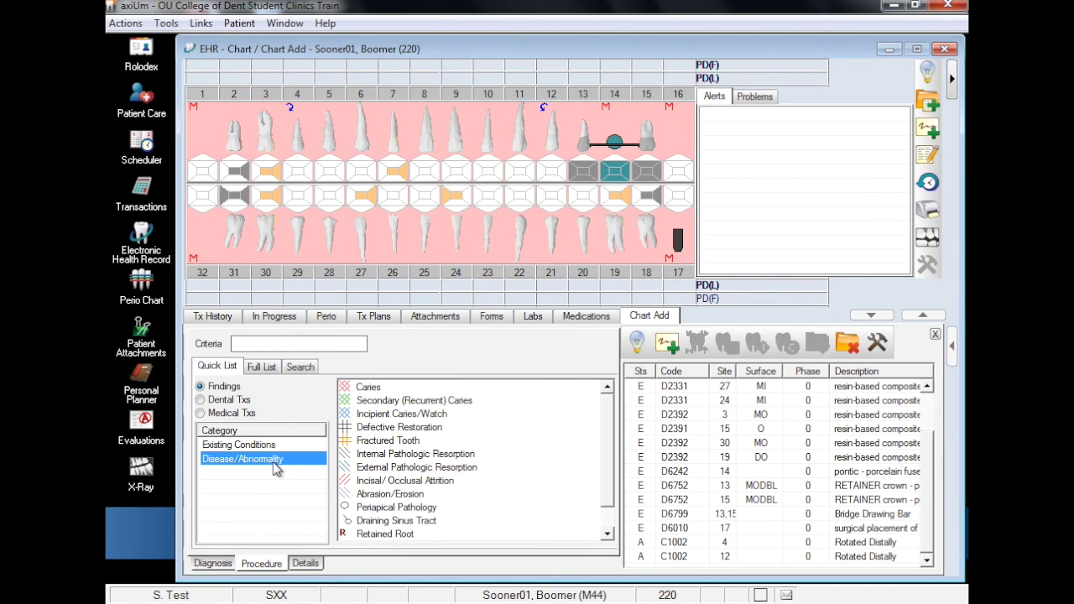
pyautogui.click(383, 386)
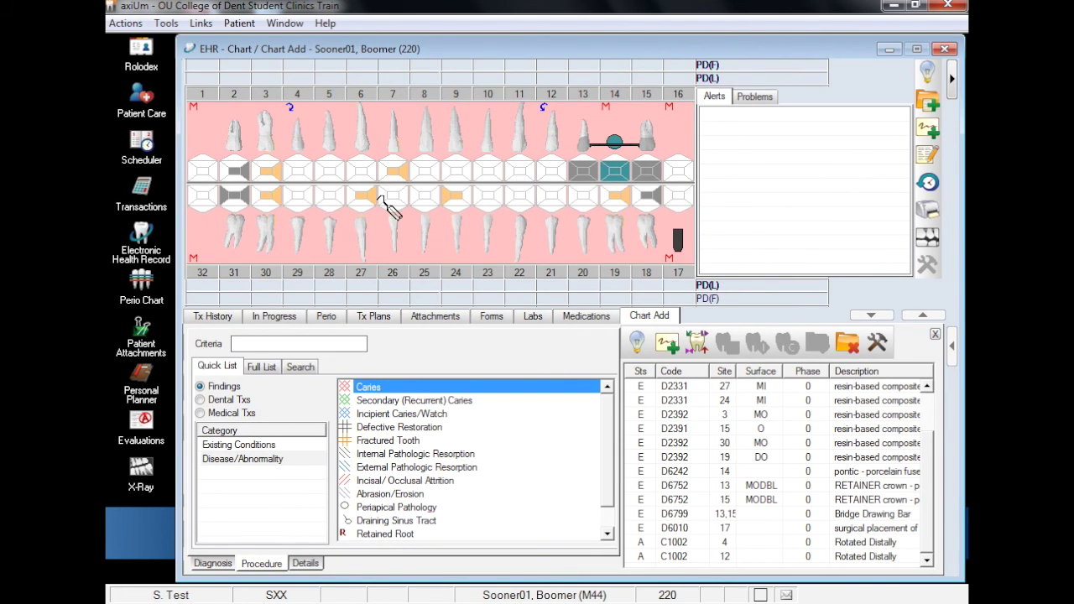
pyautogui.click(365, 170)
pyautogui.click(519, 170)
pyautogui.click(519, 194)
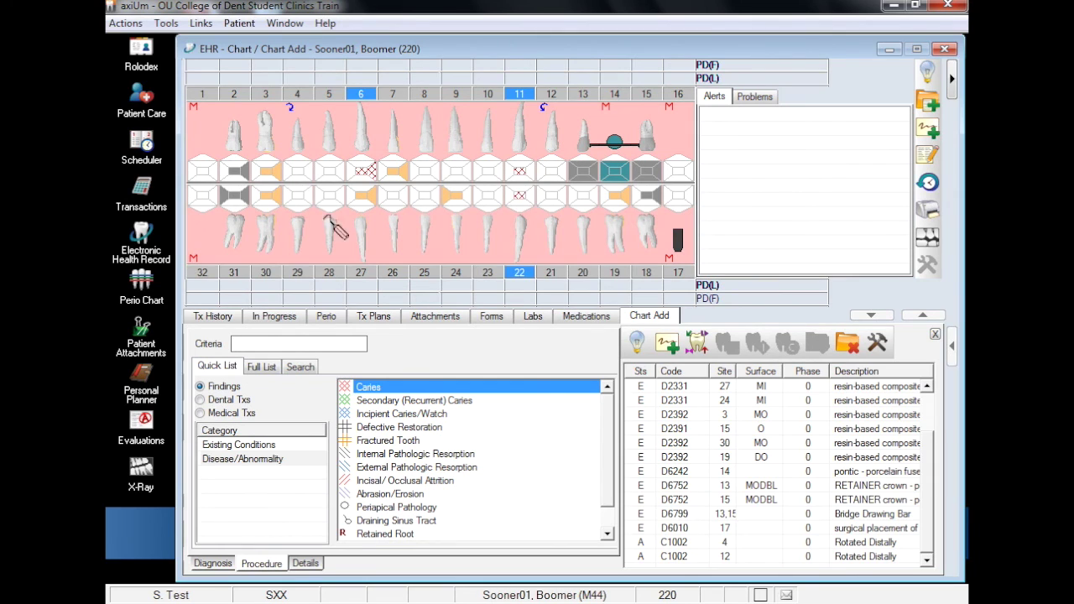
pyautogui.click(298, 194)
pyautogui.click(695, 343)
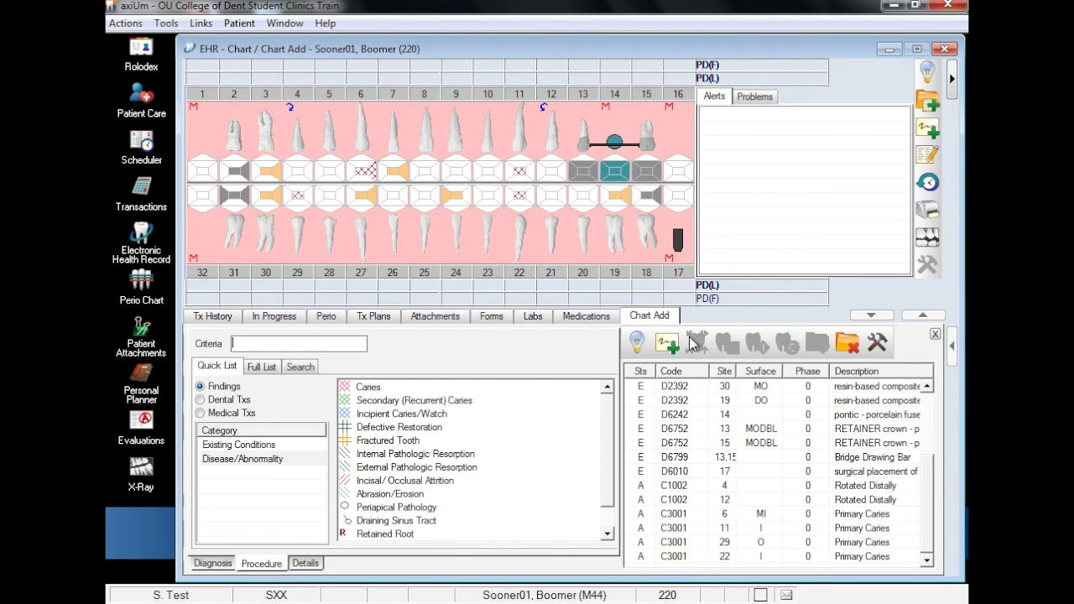
# Chart secondary (recurrent) caries on teeth 30, 3 and 19, then view Tx History.
pyautogui.click(414, 400)
pyautogui.click(266, 196)
pyautogui.click(266, 171)
pyautogui.click(615, 196)
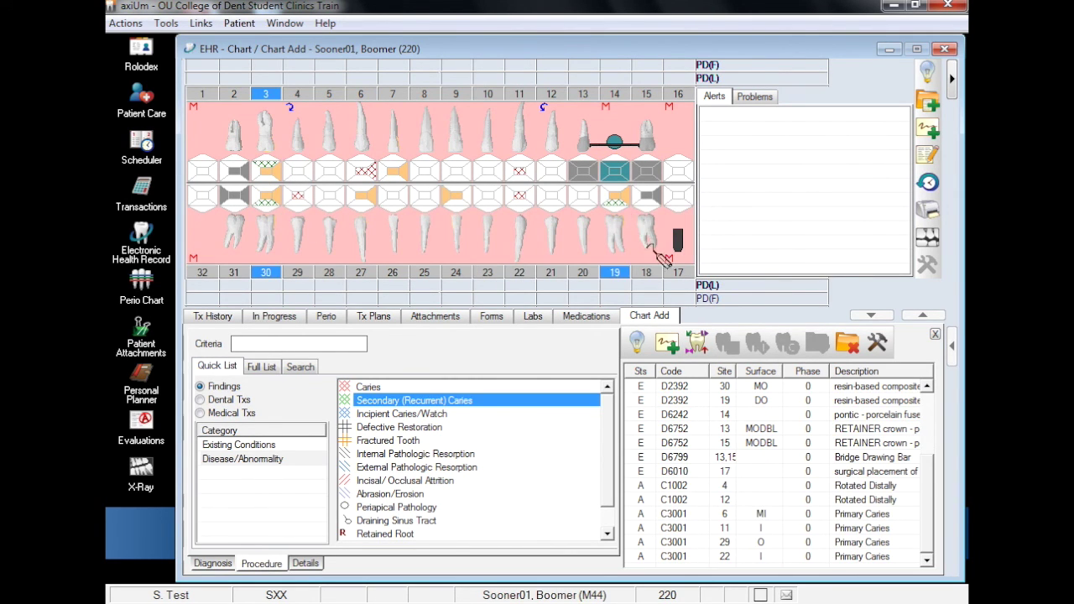
pyautogui.click(697, 342)
pyautogui.click(213, 316)
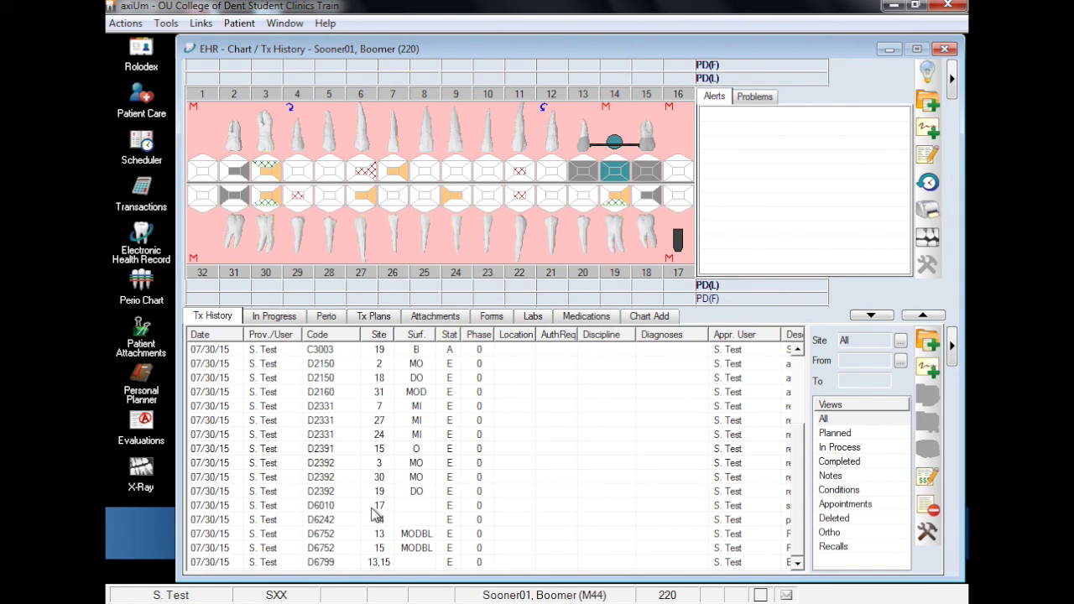
# Scroll the Tx History list up to show the new rotation and caries entries.
pyautogui.moveTo(803, 501); pyautogui.dragTo(802, 388)
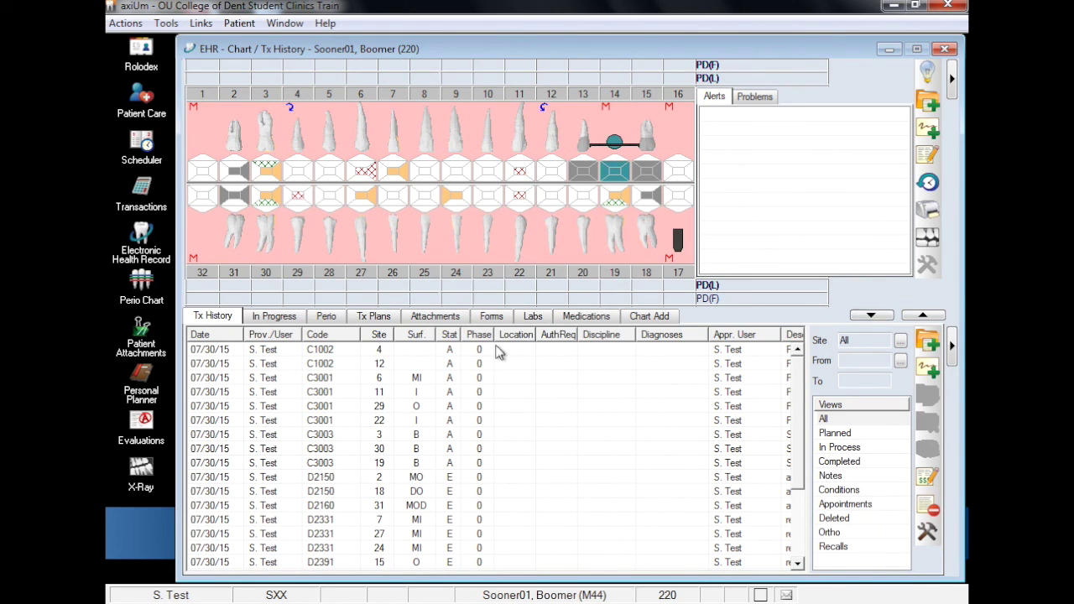